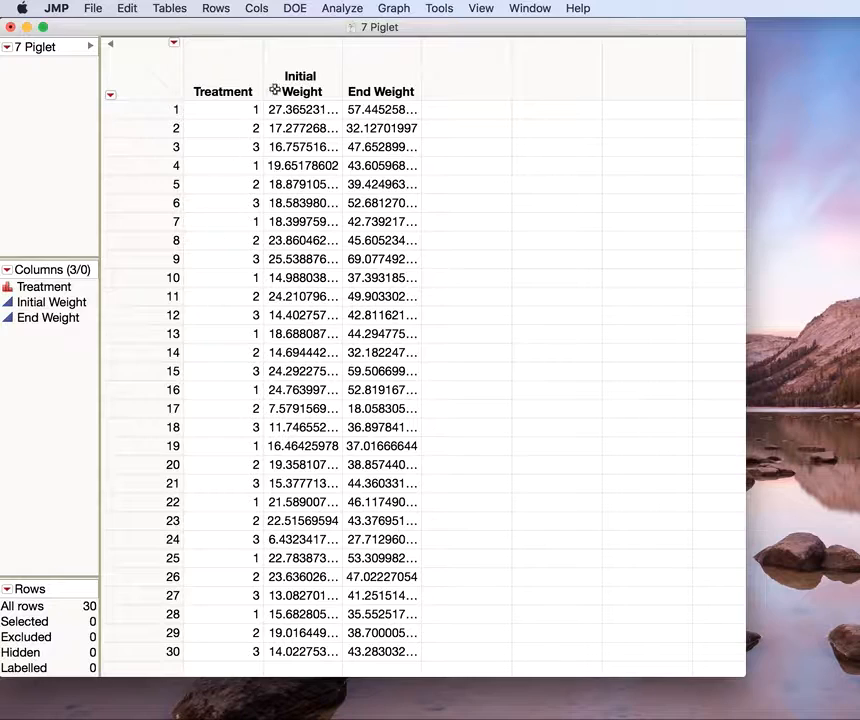
- Plot End Weight on the Y axis against Initial Weight on the X axis in Graph Builder
click(373, 87)
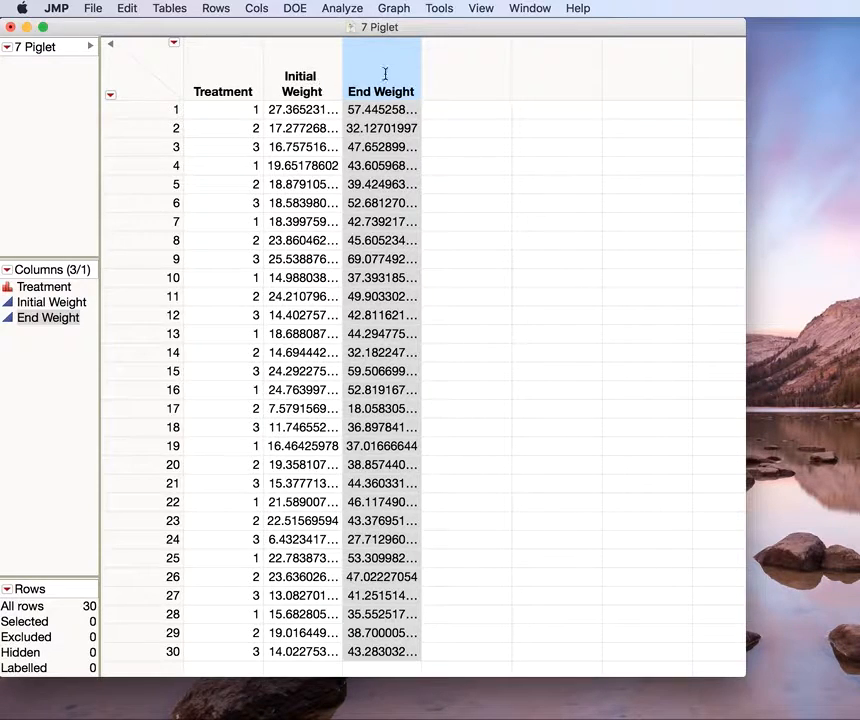
click(390, 9)
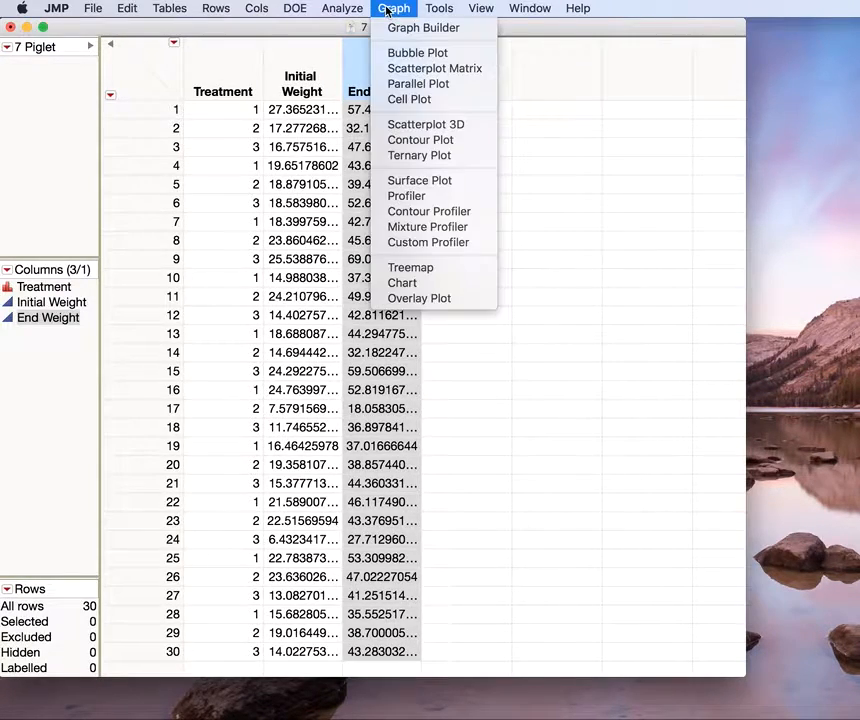
click(411, 29)
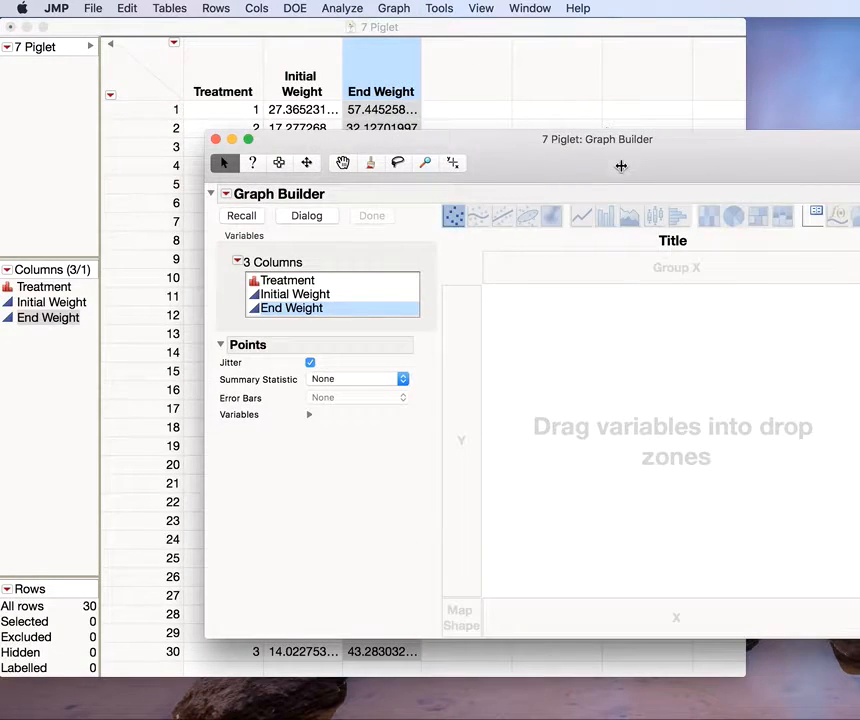
drag(621, 166, 426, 78)
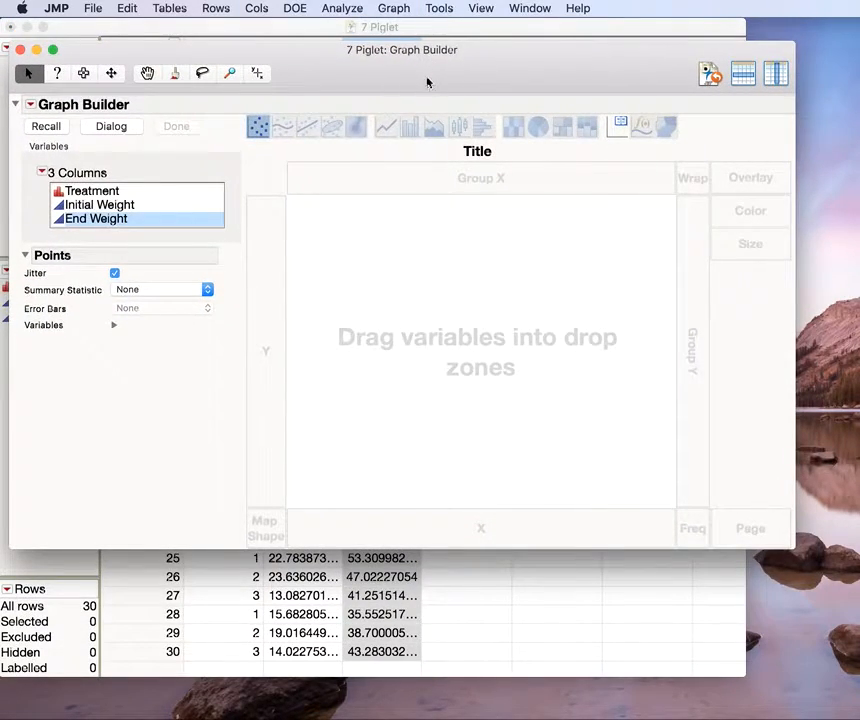
drag(117, 226, 266, 300)
click(126, 207)
drag(120, 208, 384, 520)
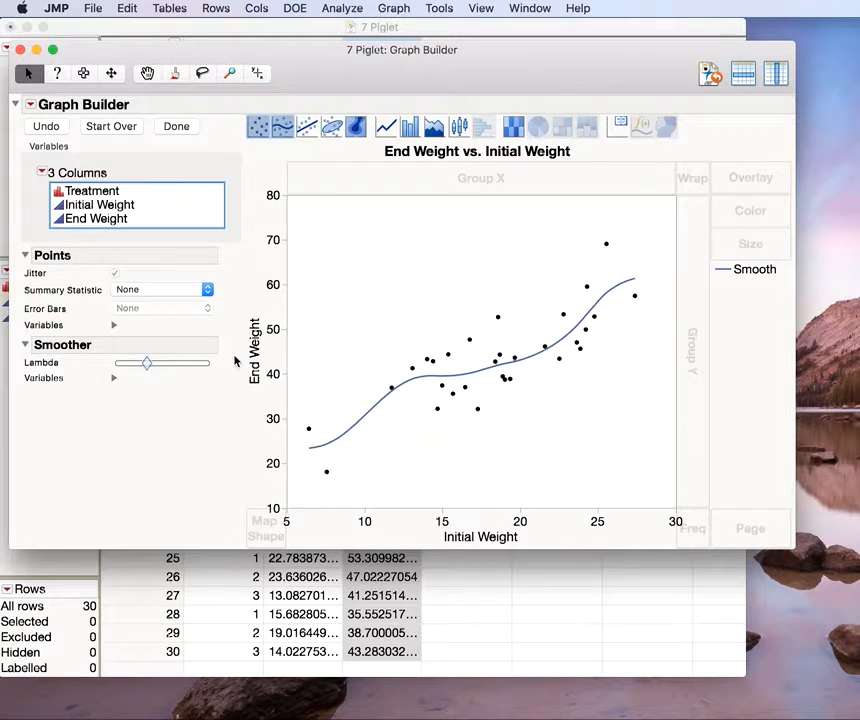
- Increase the smoother's lambda until the fitted curve through the End Weight points becomes a straight line
click(147, 366)
drag(147, 366, 193, 367)
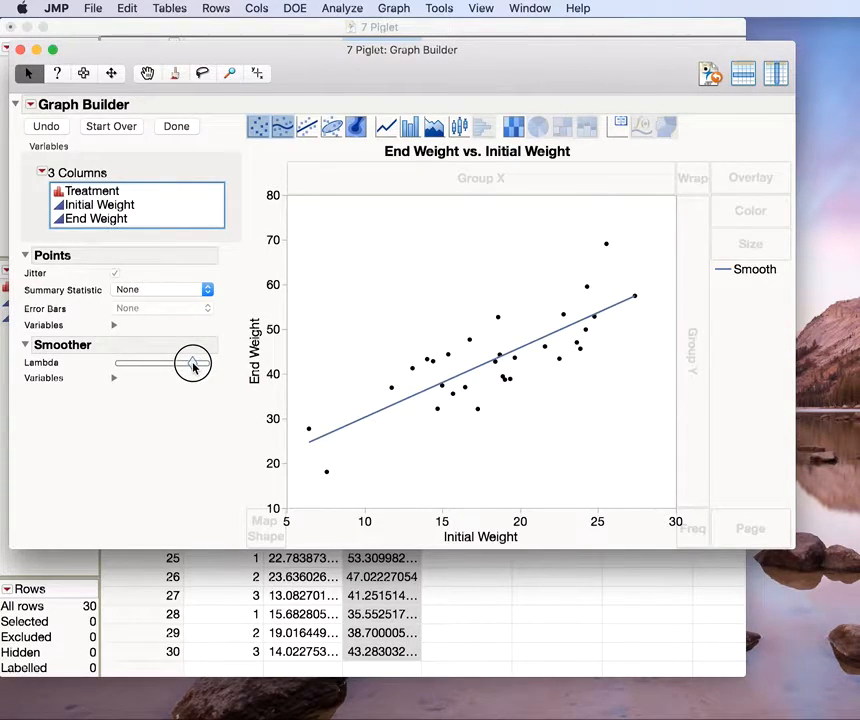
mouse_move(193, 366)
mouse_down()
mouse_move(200, 367)
mouse_move(129, 362)
mouse_move(186, 362)
mouse_up()
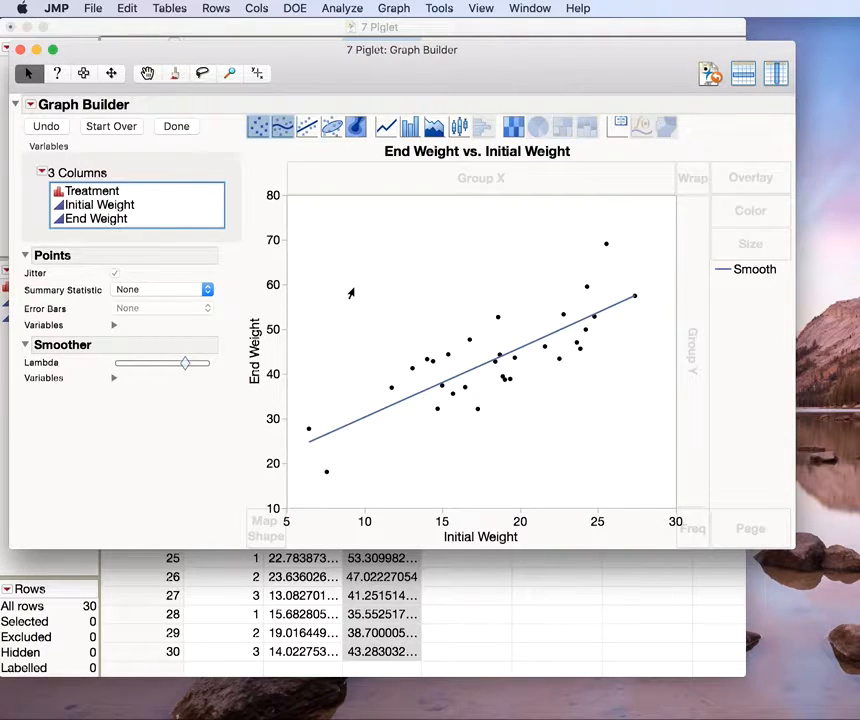
- Overlay the End Weight versus Initial Weight graph by Treatment and compare the separate treatment lines
click(129, 195)
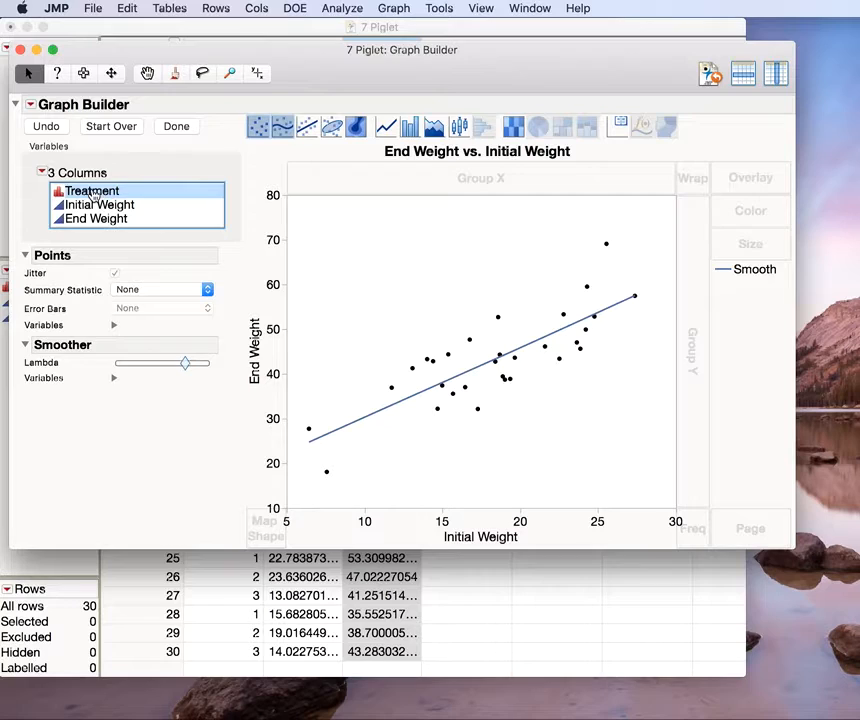
drag(92, 195, 749, 172)
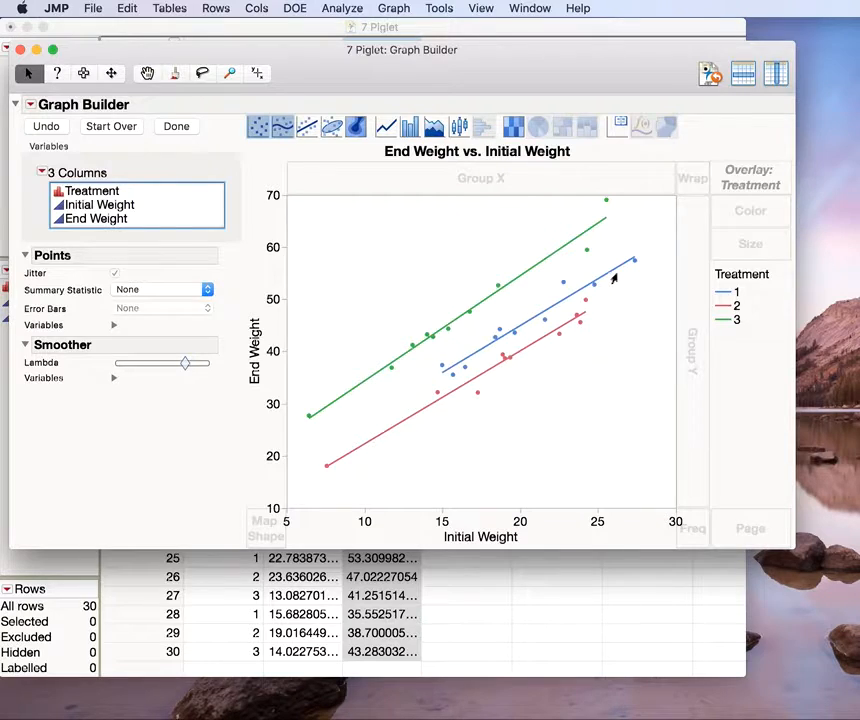
mouse_move(456, 370)
mouse_move(328, 468)
- Remove the Treatment overlay and take Initial Weight off the graph's X axis
right_click(746, 176)
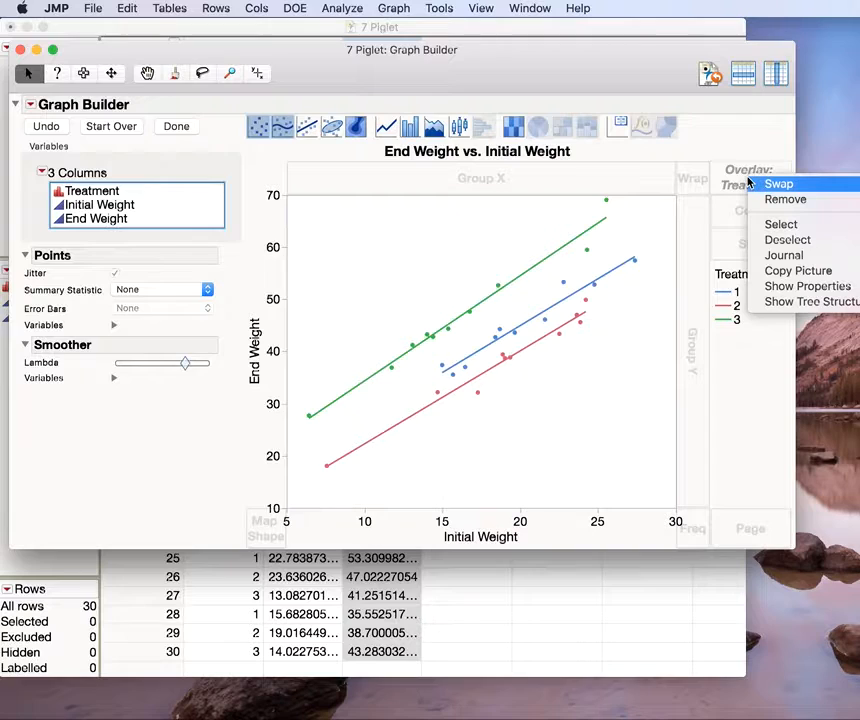
click(781, 205)
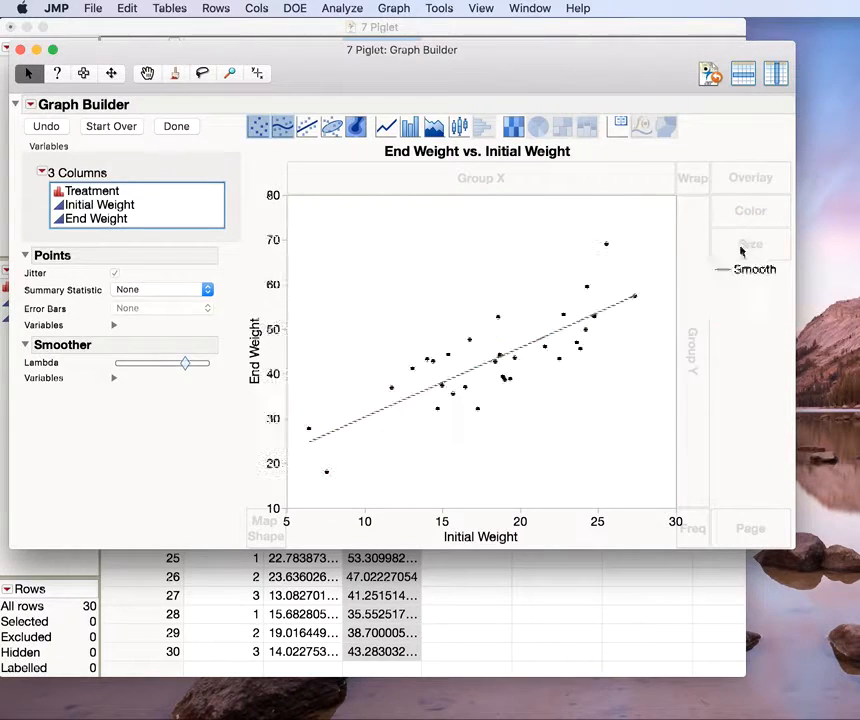
right_click(481, 525)
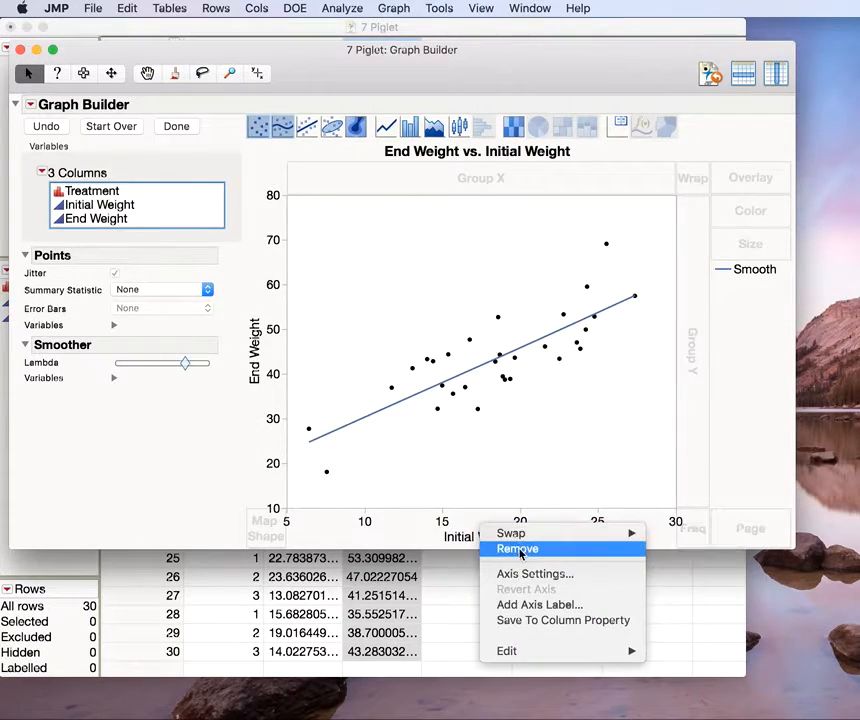
click(520, 549)
- Plot End Weight by Treatment as box plots and close the graph after comparing the groups
drag(108, 192, 440, 524)
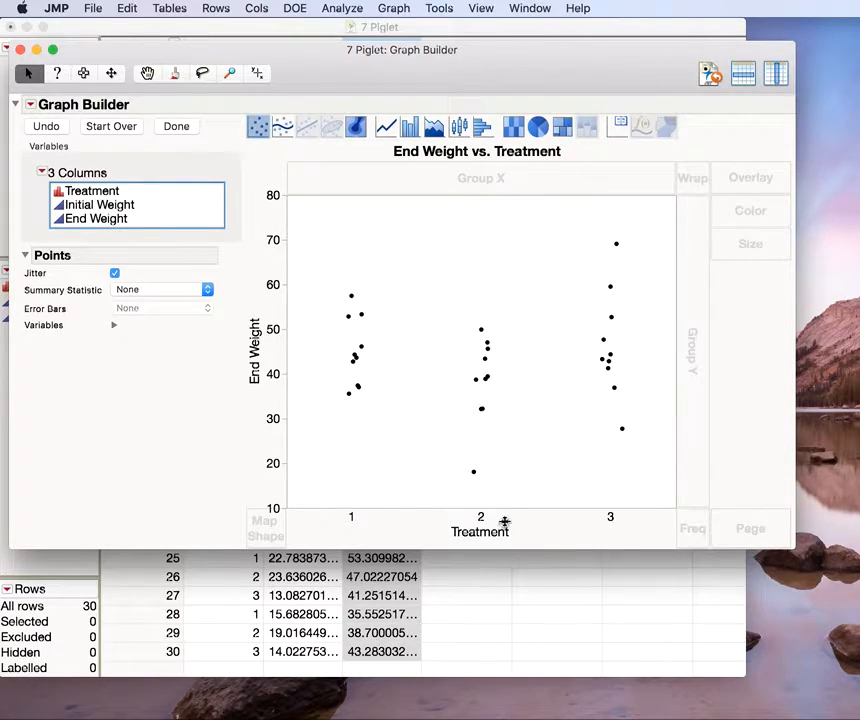
click(460, 131)
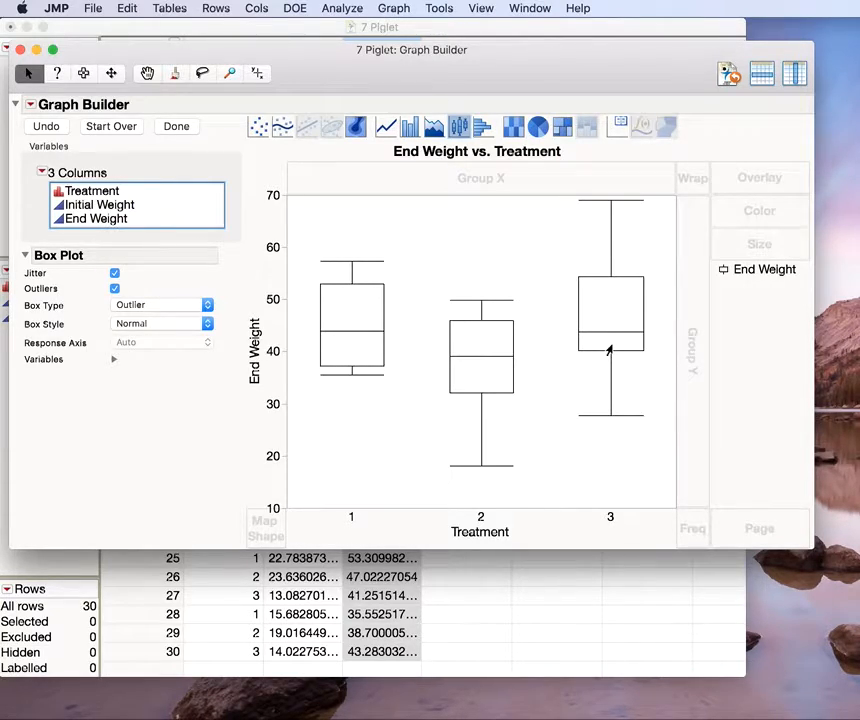
click(20, 50)
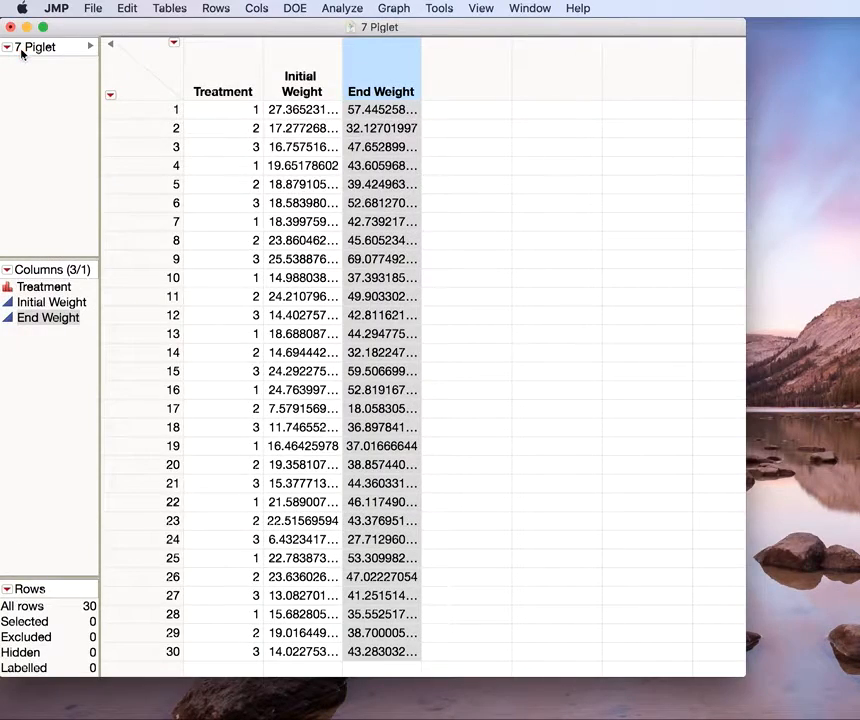
- Add a new column after End Weight in the data table and name it XC
click(326, 70)
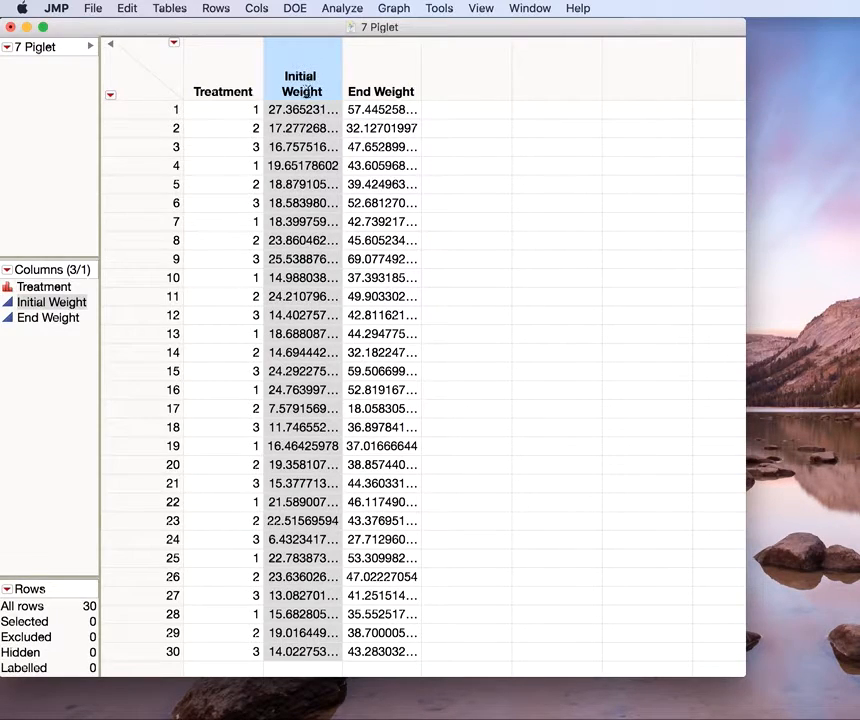
double_click(474, 92)
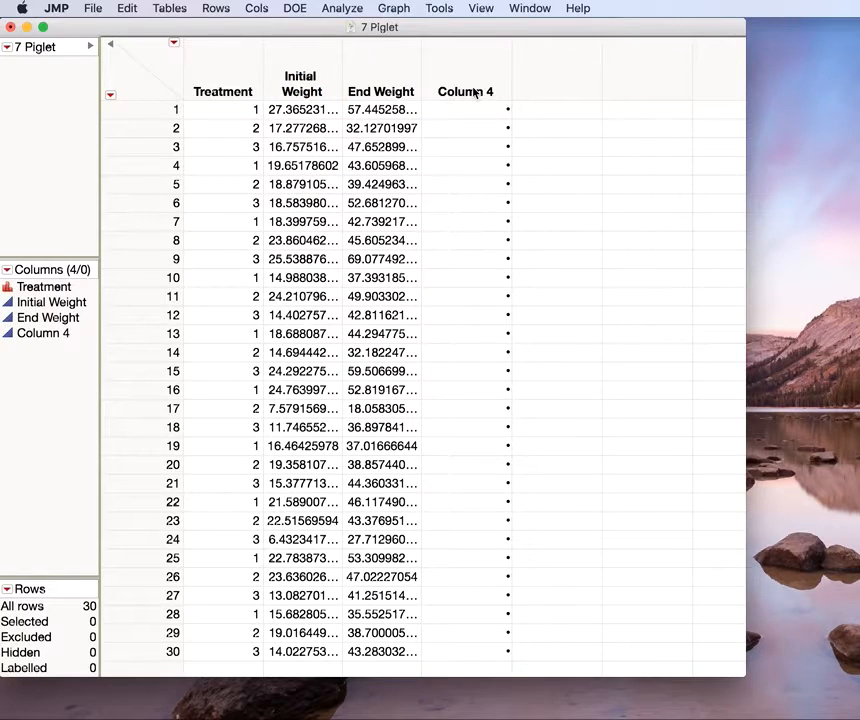
double_click(474, 92)
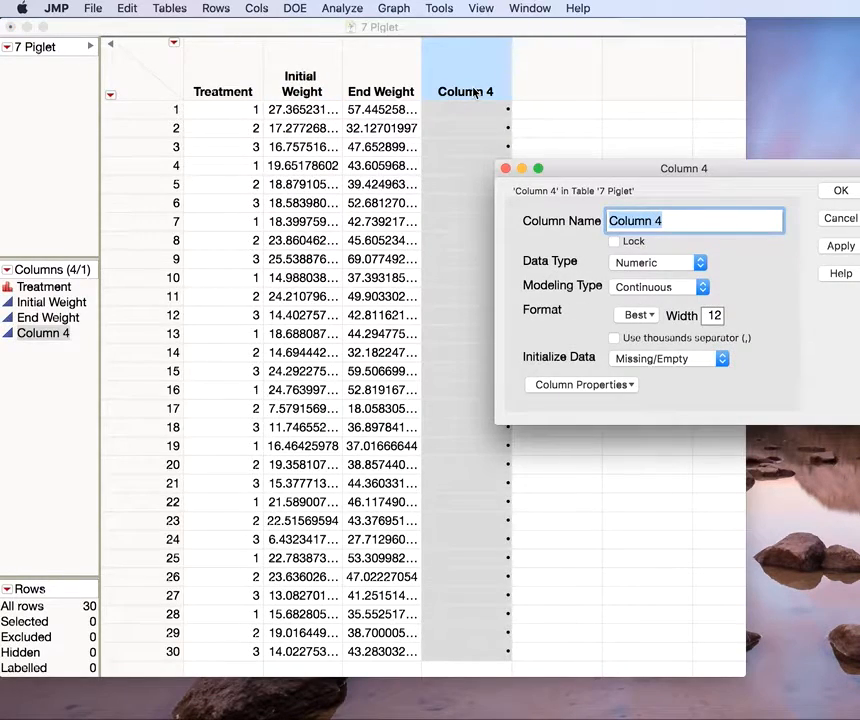
text(XC)
click(840, 190)
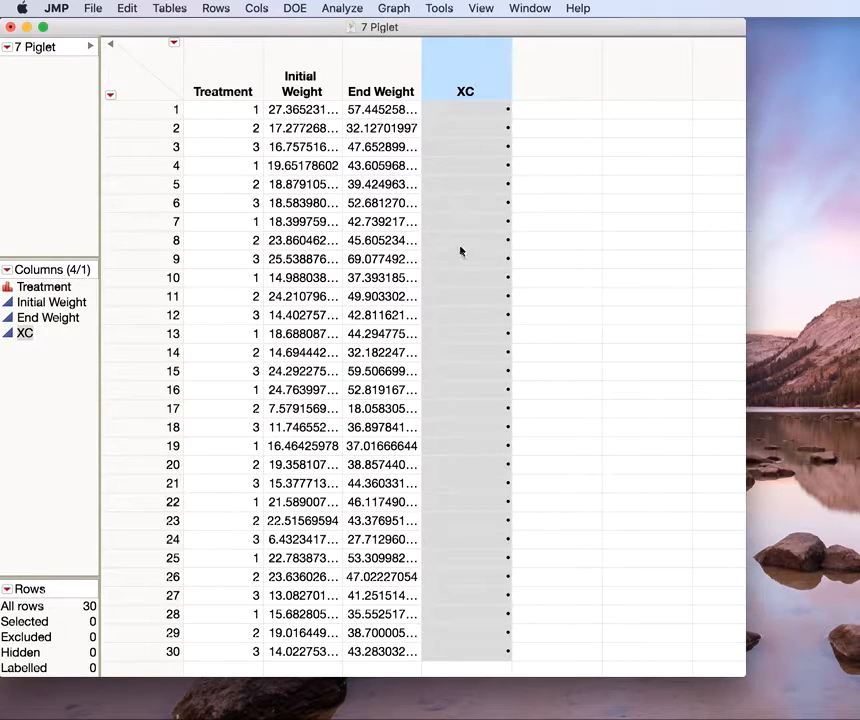
- Give the XC column the formula Initial Weight - Col Mean(Initial Weight) and apply it
right_click(462, 80)
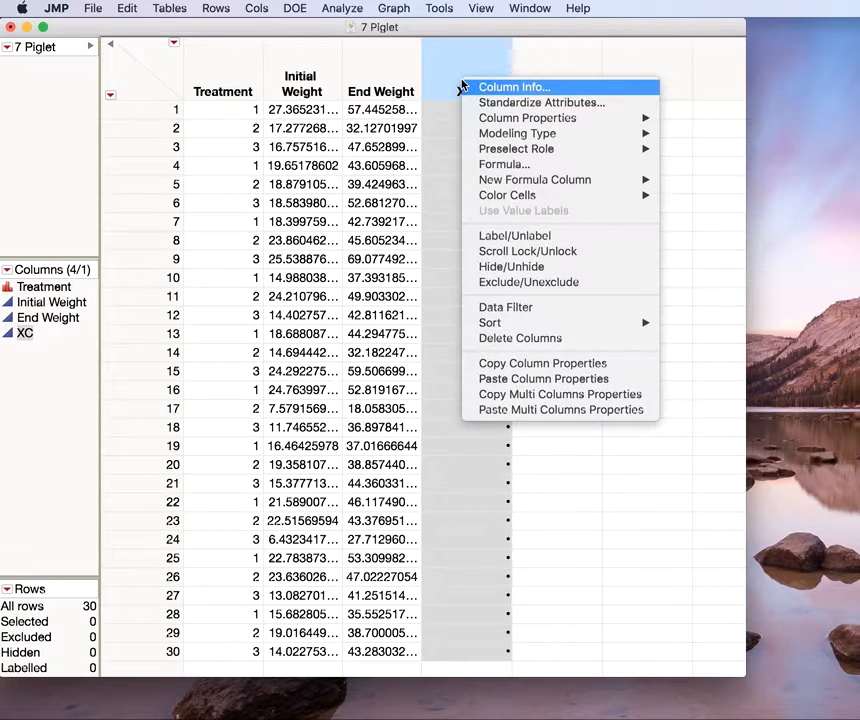
click(508, 166)
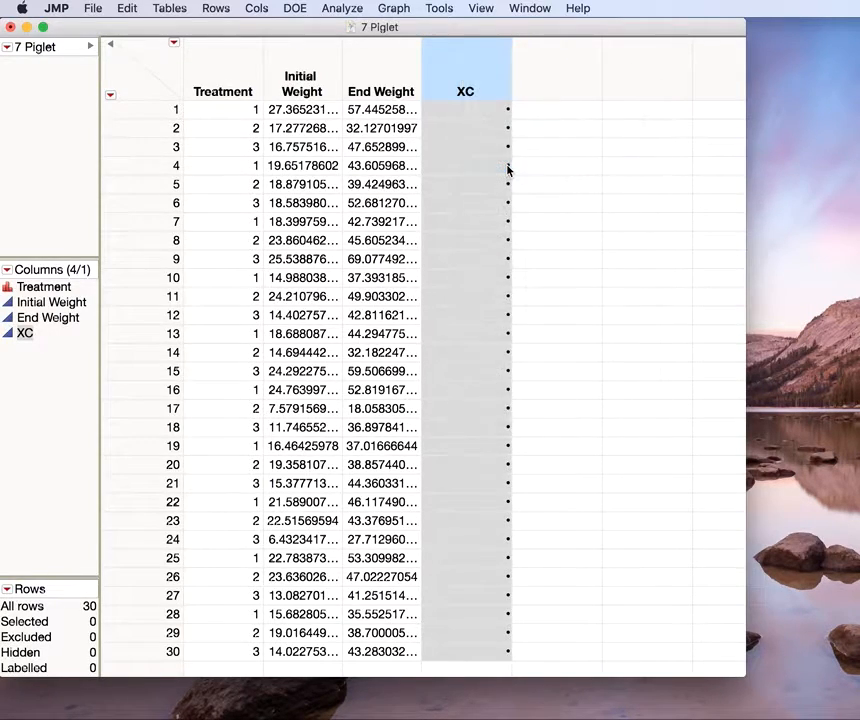
drag(462, 163, 592, 142)
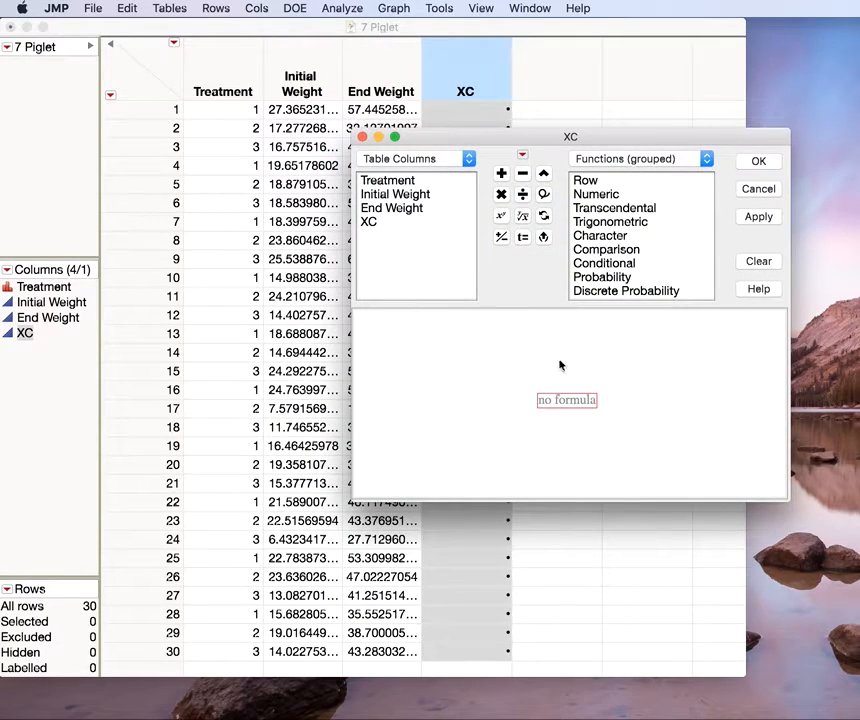
click(430, 195)
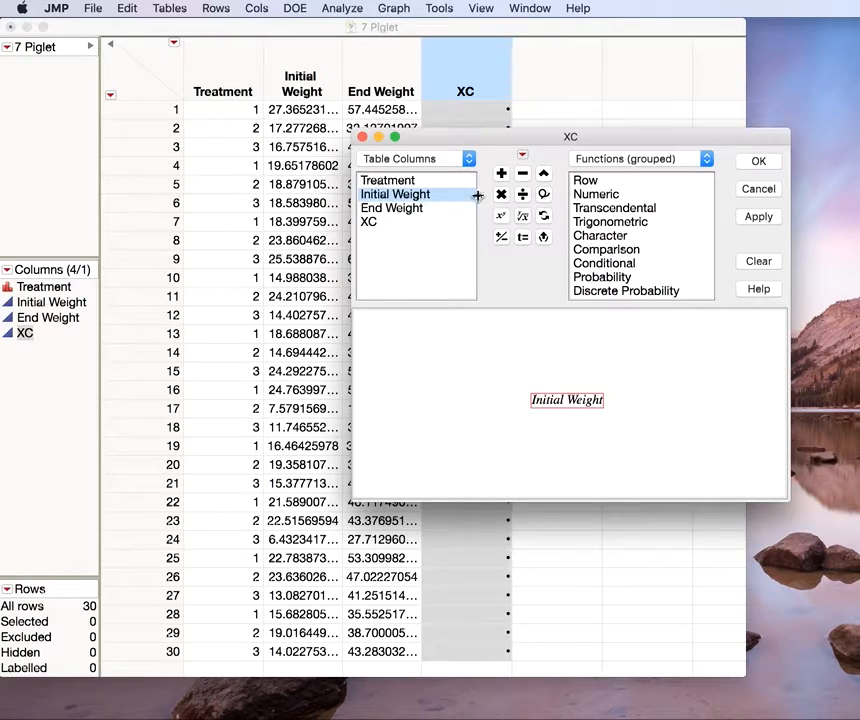
click(523, 175)
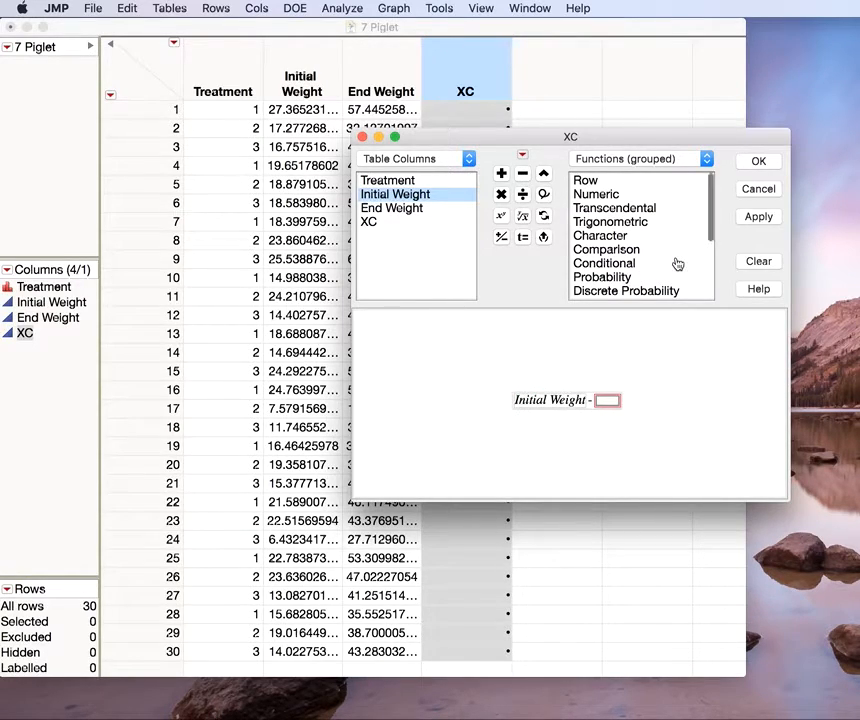
scroll(676, 262, down, 1)
scroll(676, 262, down, 3)
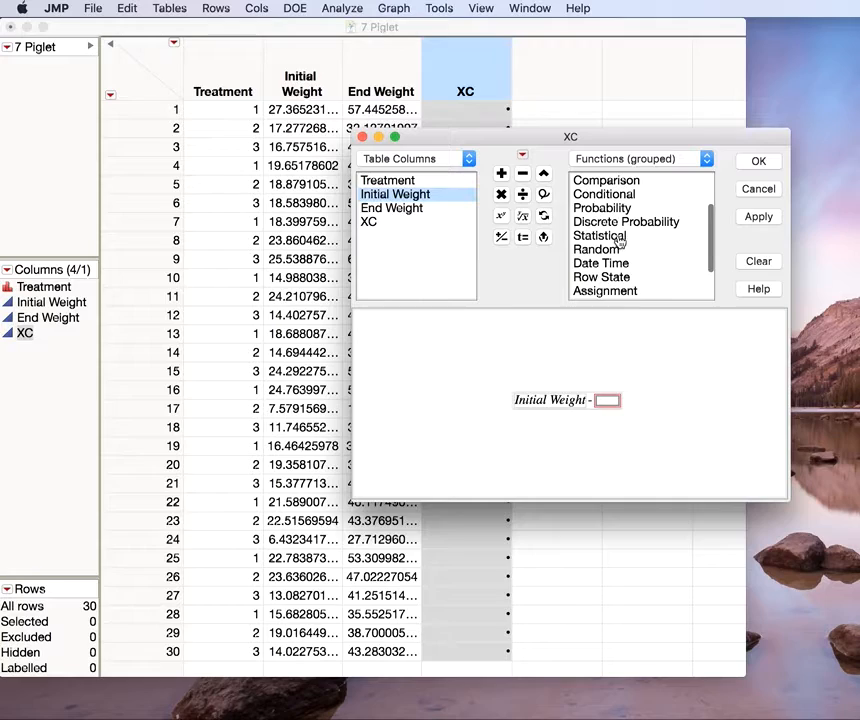
click(619, 237)
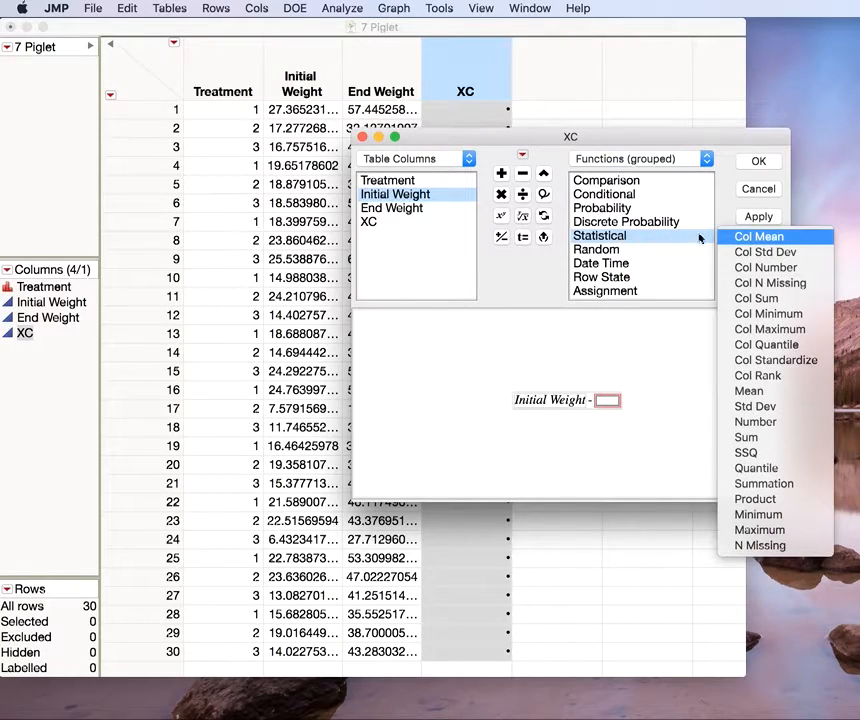
click(760, 237)
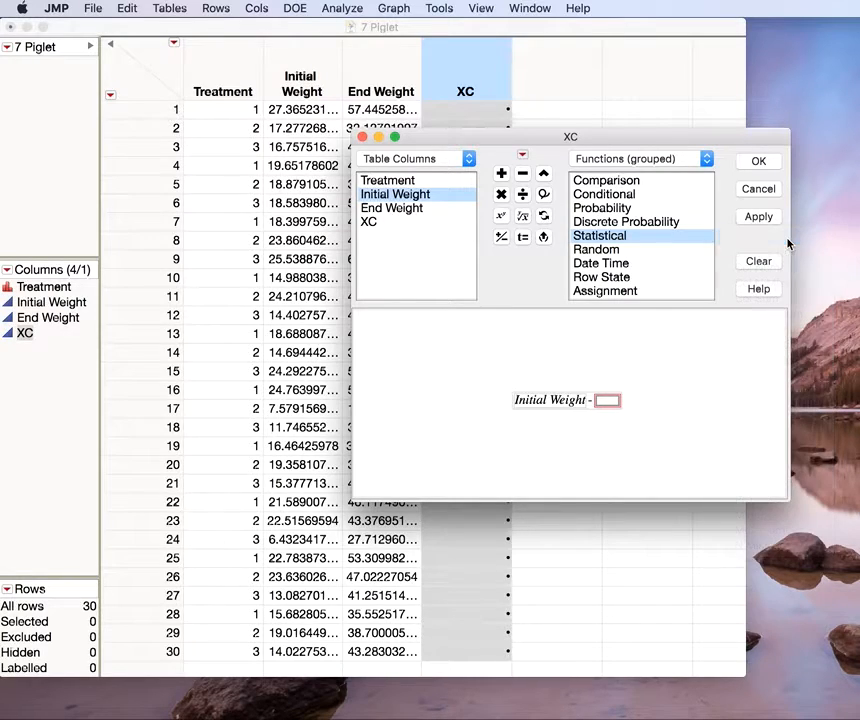
click(424, 202)
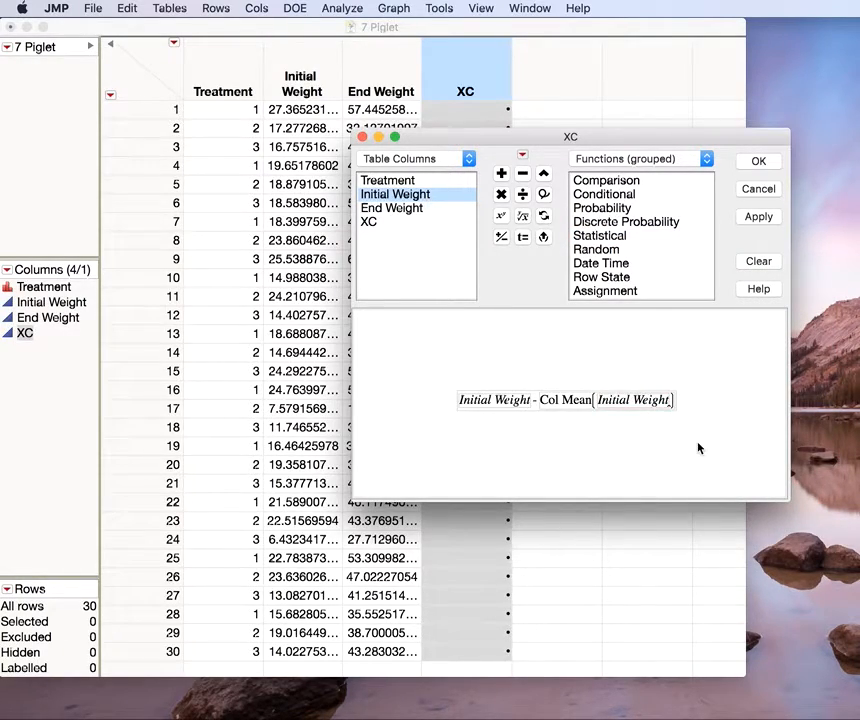
click(764, 163)
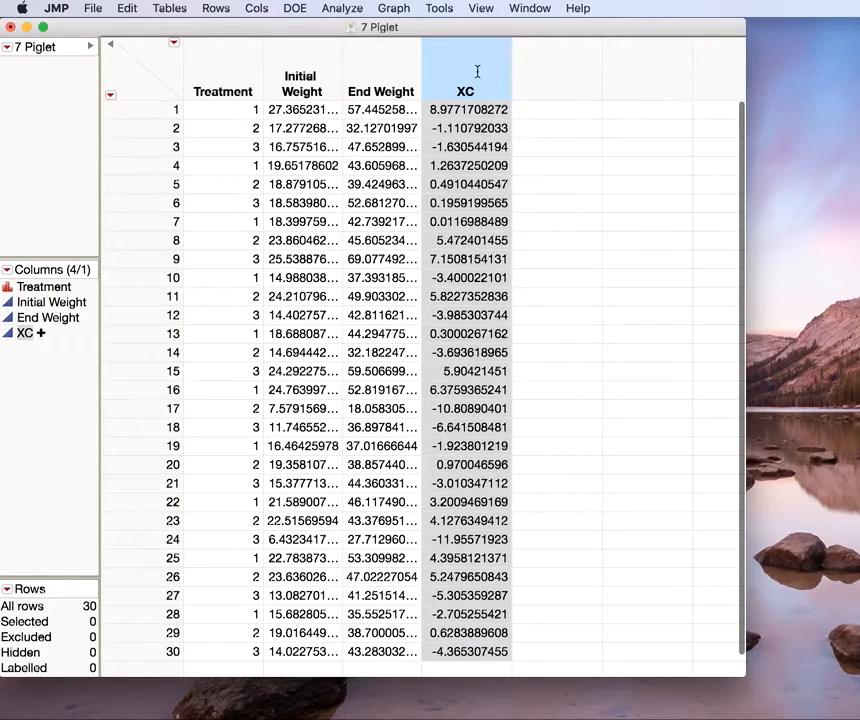
- Run a Distribution analysis of XC, check its summary statistics, and close the report
click(346, 9)
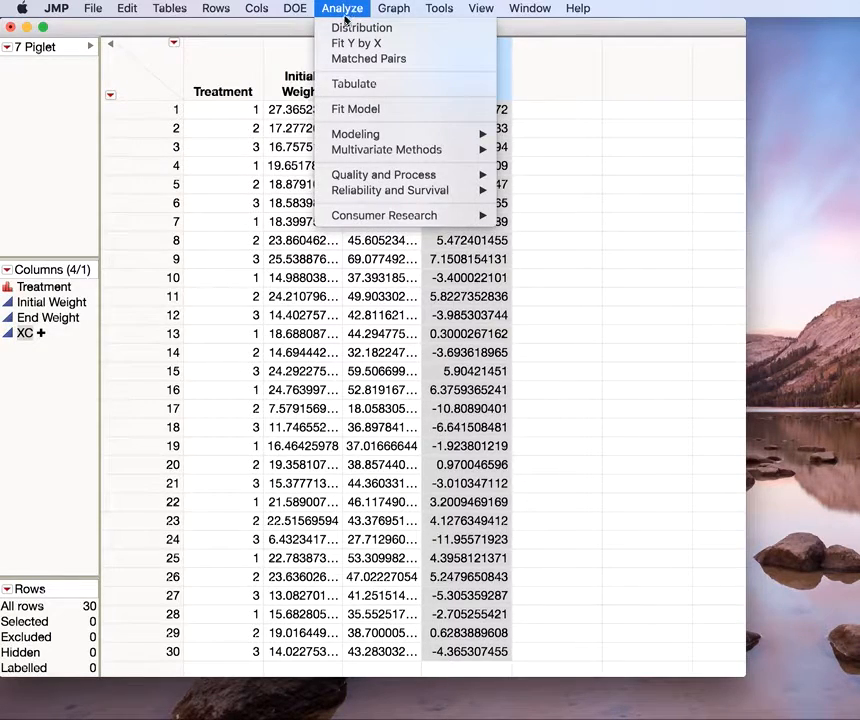
click(342, 30)
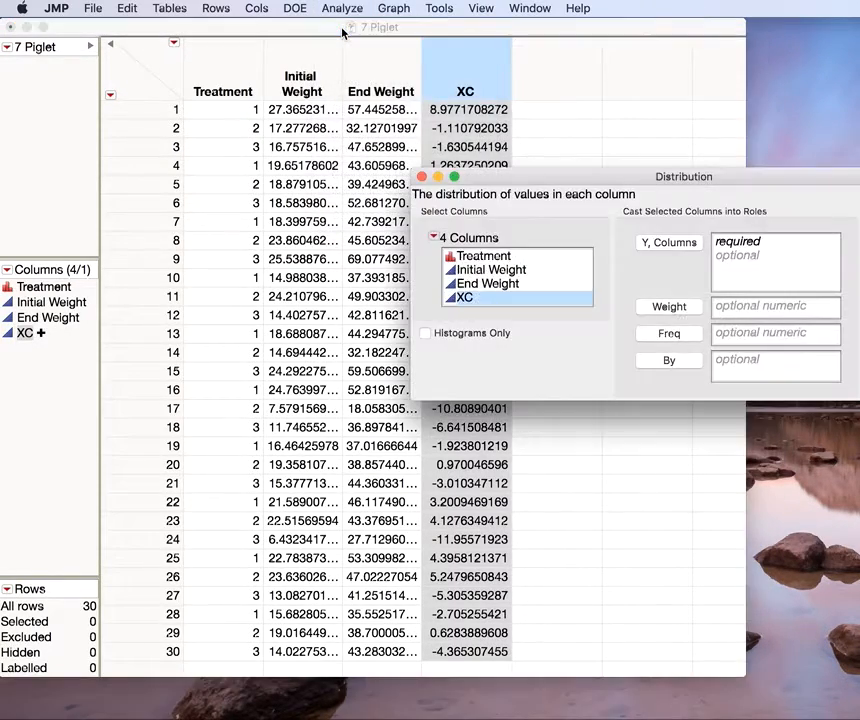
drag(566, 180, 239, 289)
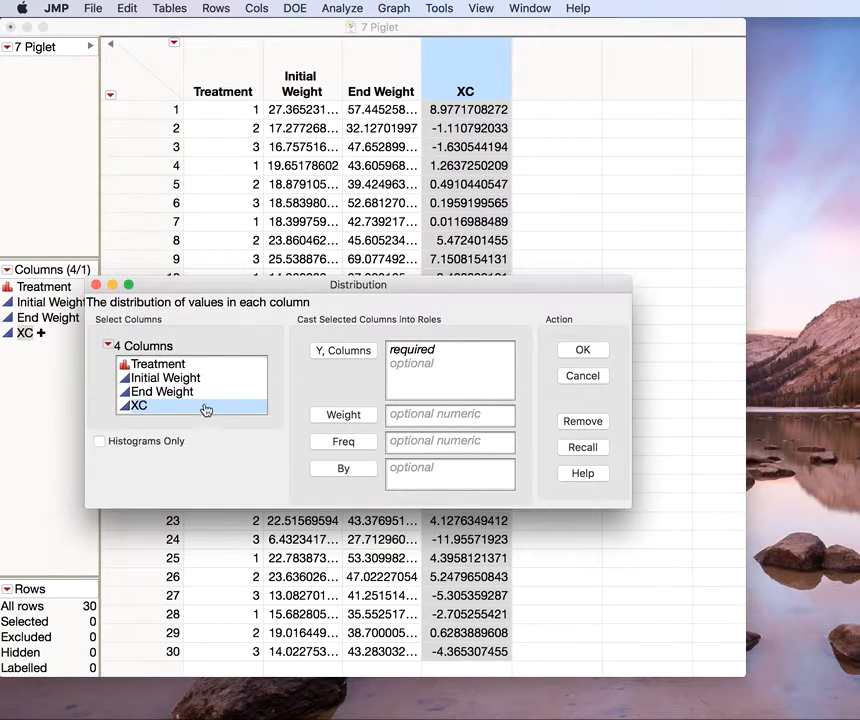
click(344, 351)
click(584, 350)
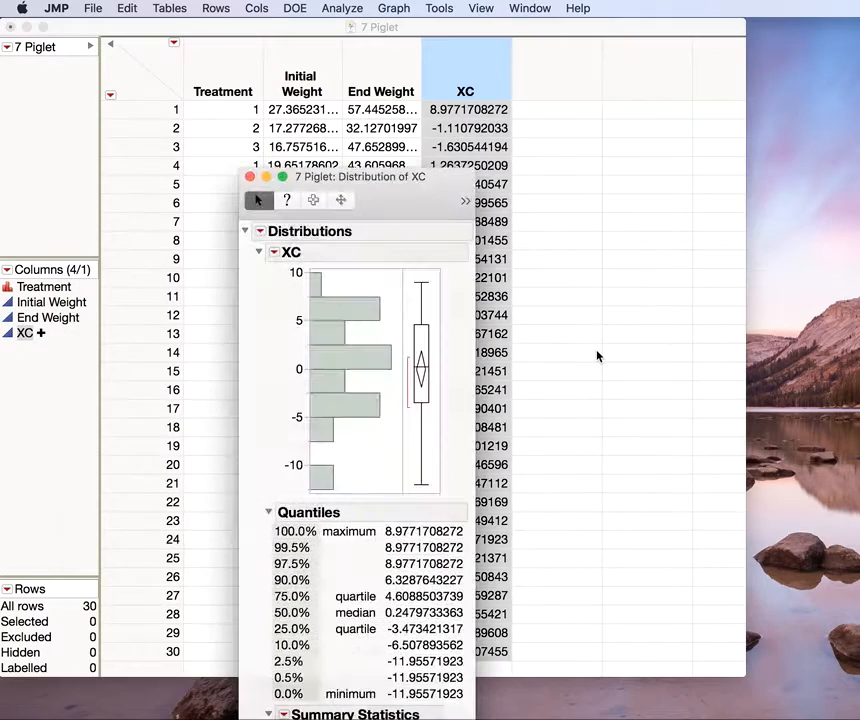
drag(385, 185, 336, 38)
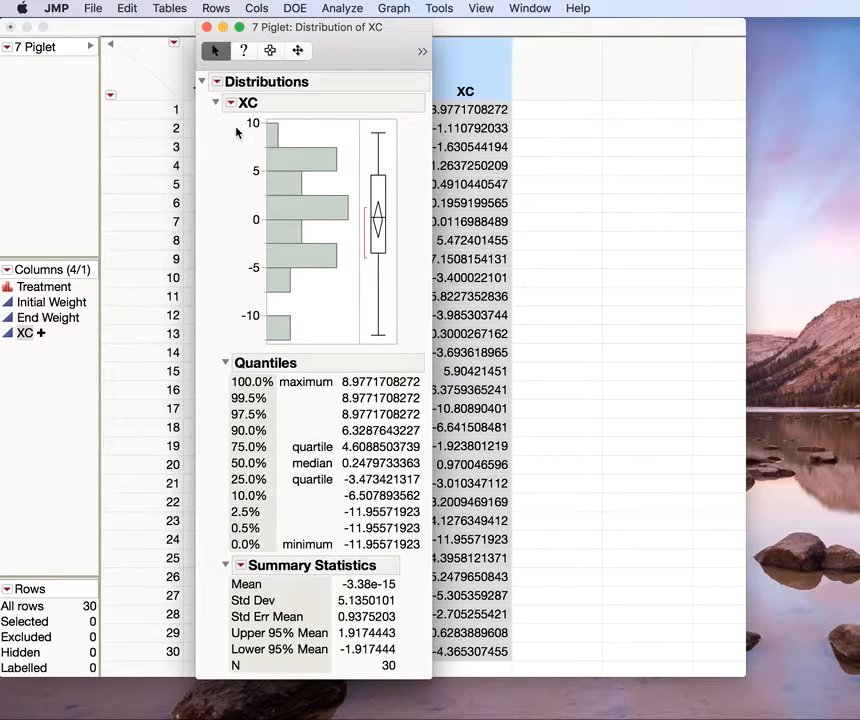
click(207, 28)
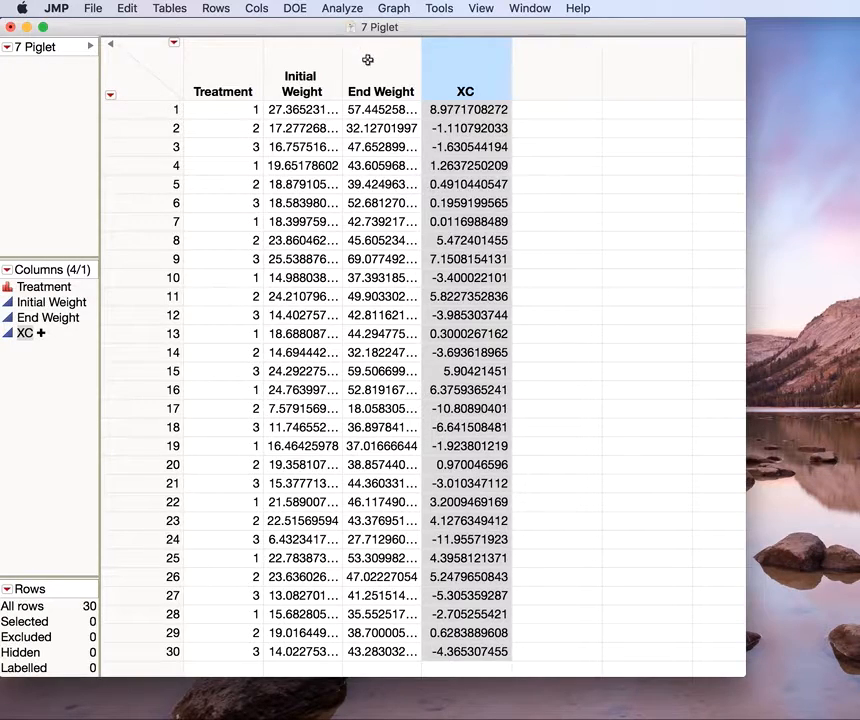
- Set up a Fit Model specification with End Weight as the response and Treatment as the only model effect
click(341, 9)
click(349, 108)
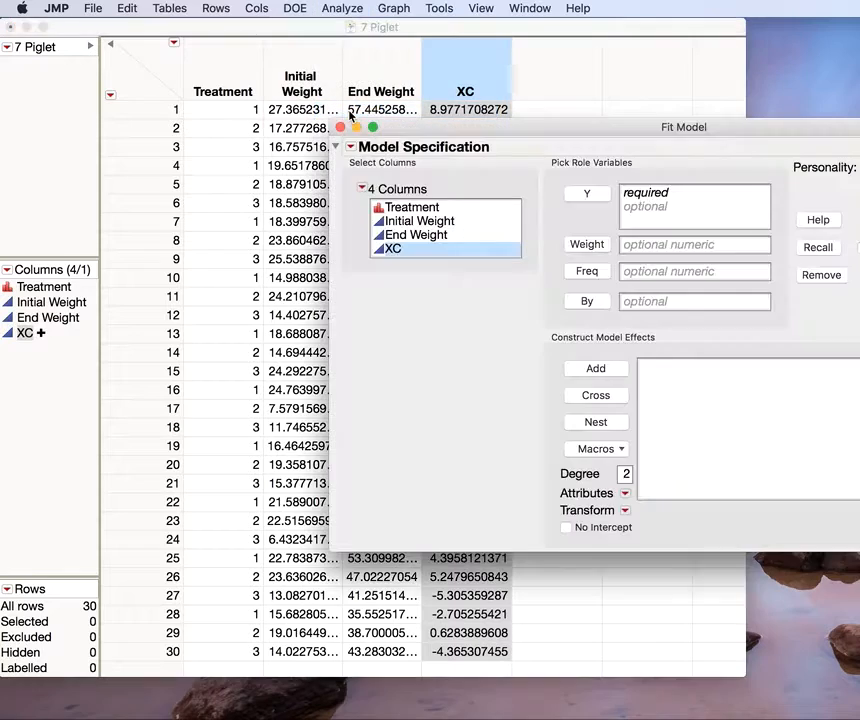
drag(540, 127, 250, 50)
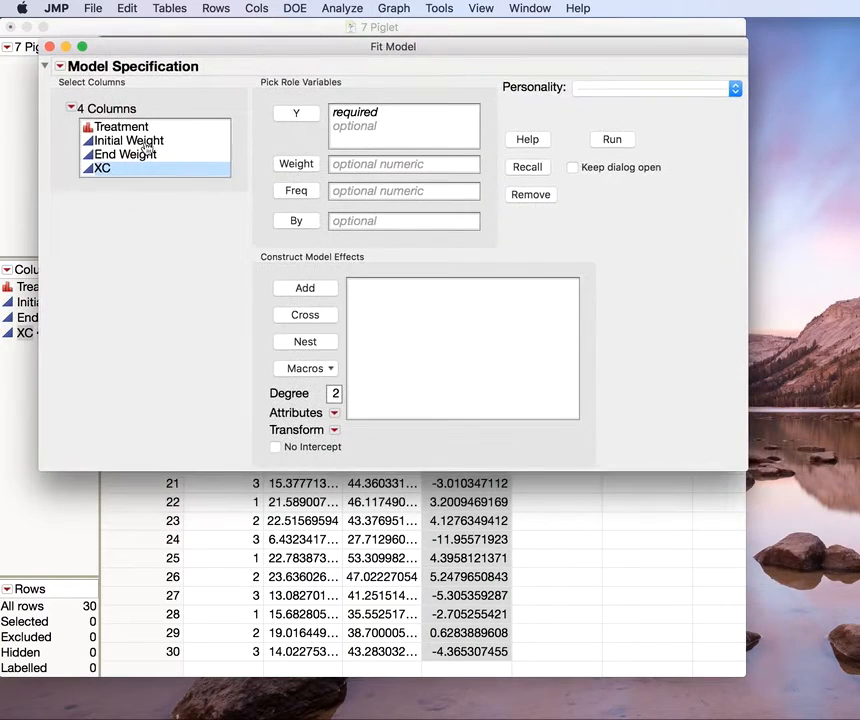
click(130, 154)
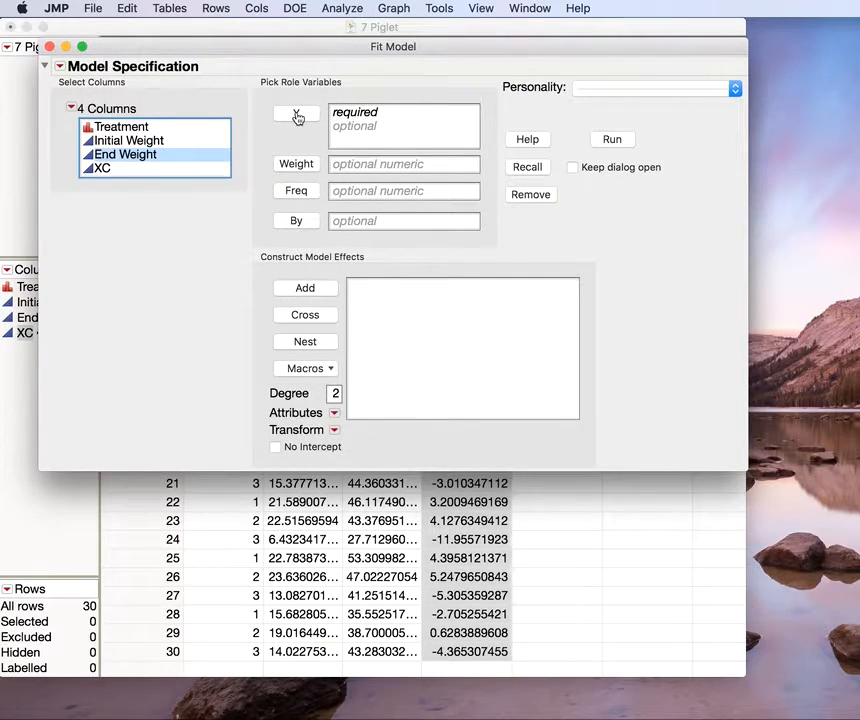
click(297, 114)
click(146, 128)
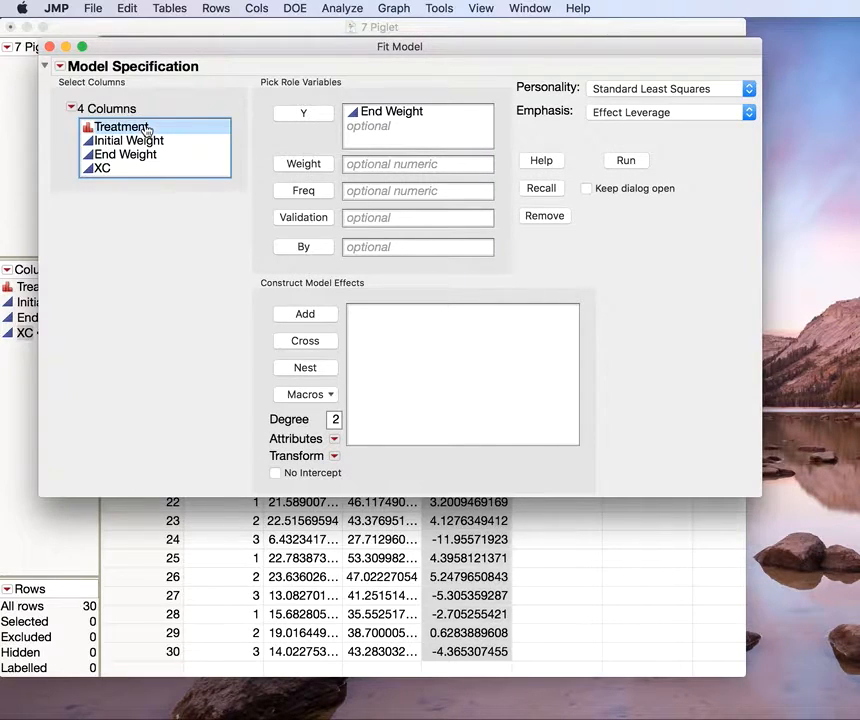
click(301, 318)
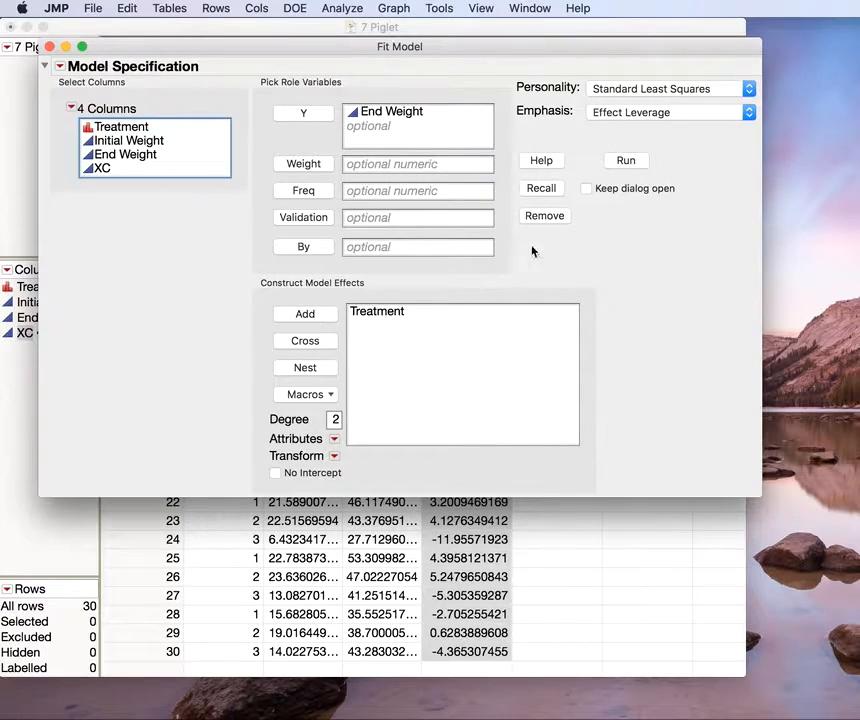
- Set the emphasis to Minimal Report, run the Treatment model, and move its report clear of the data table
click(670, 113)
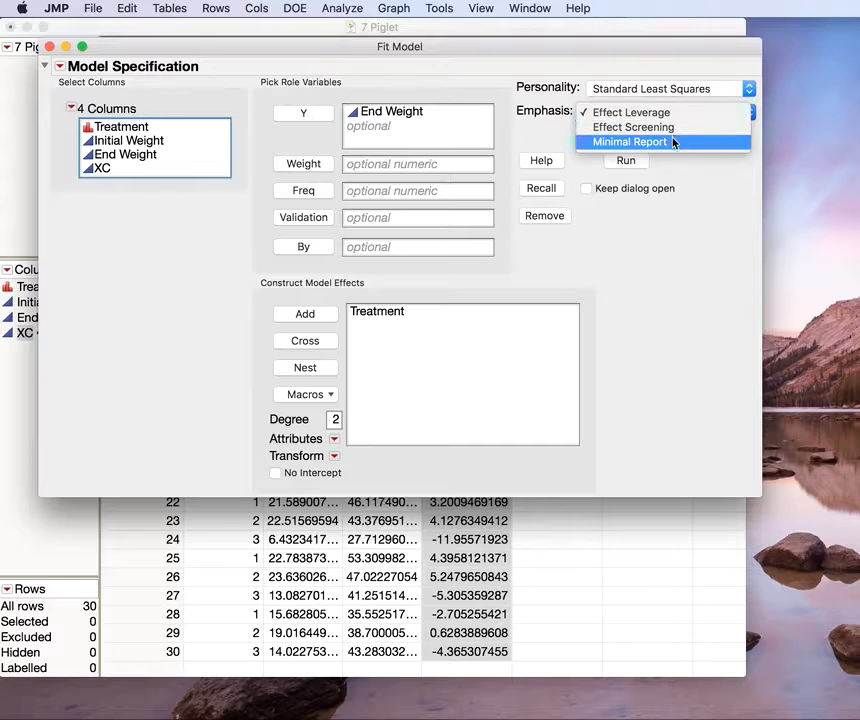
click(674, 140)
click(626, 161)
drag(450, 200, 436, 33)
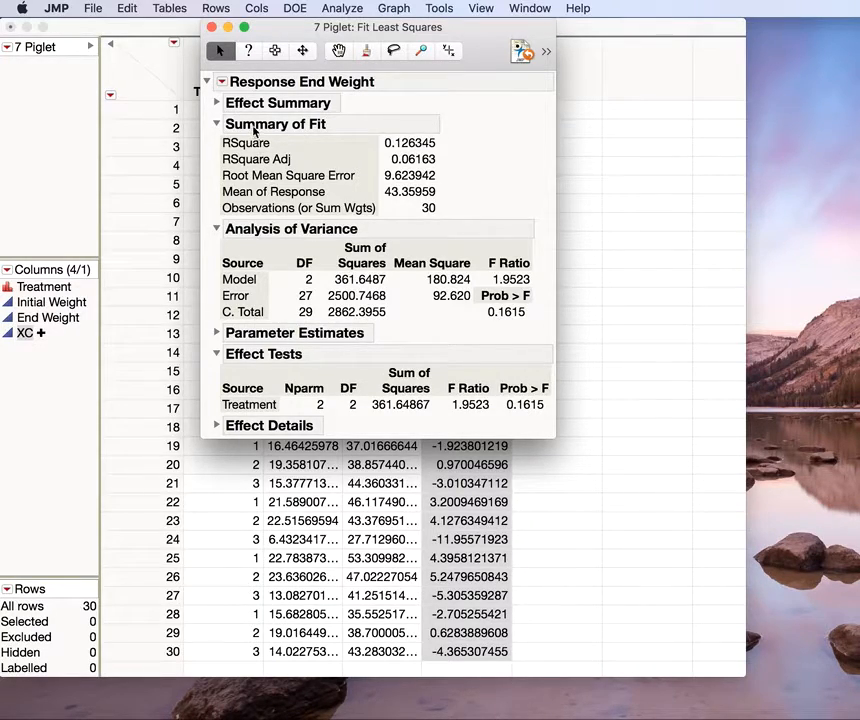
drag(438, 27, 240, 30)
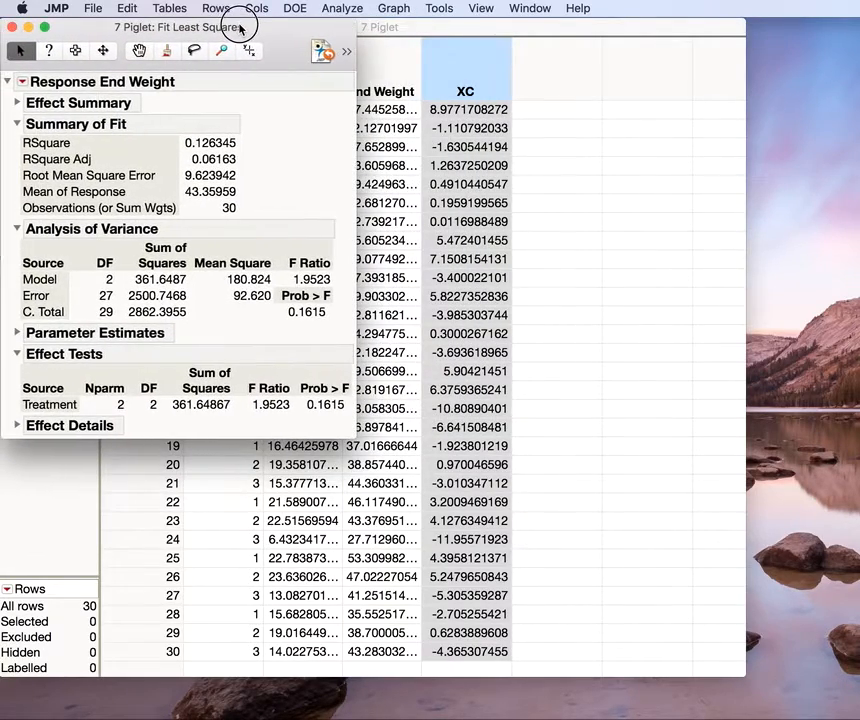
click(405, 27)
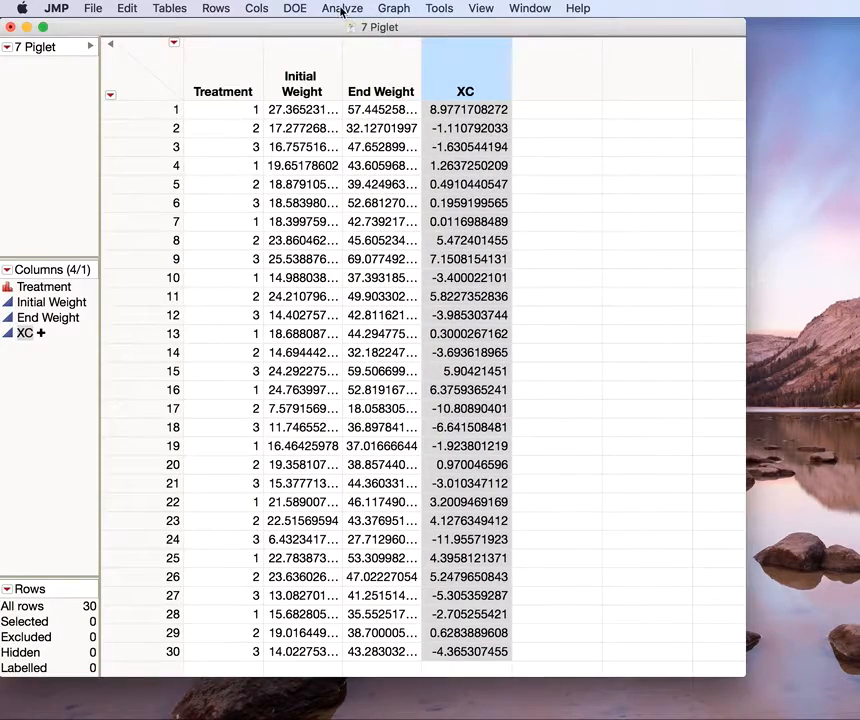
click(341, 11)
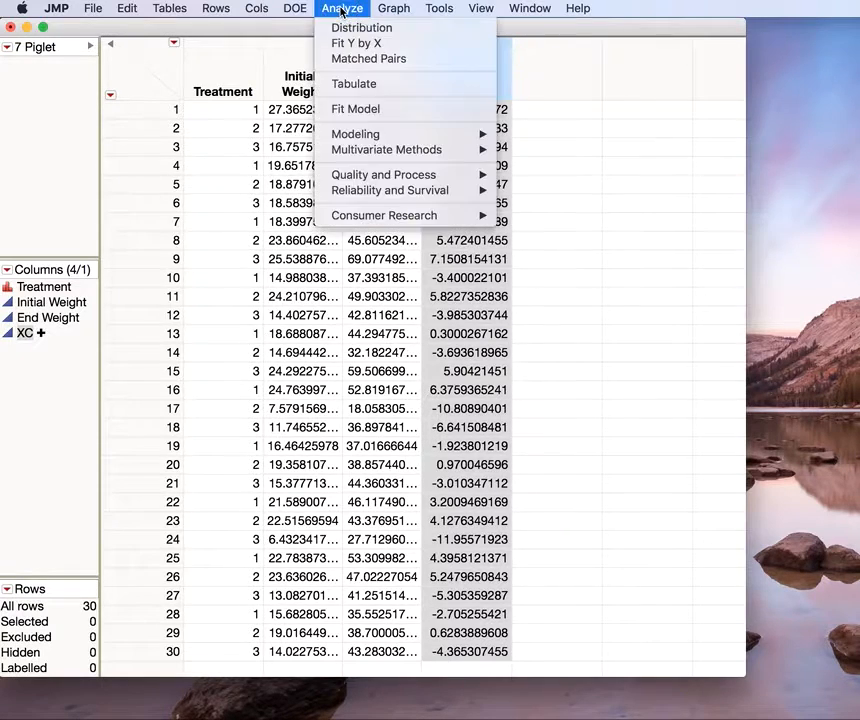
click(373, 115)
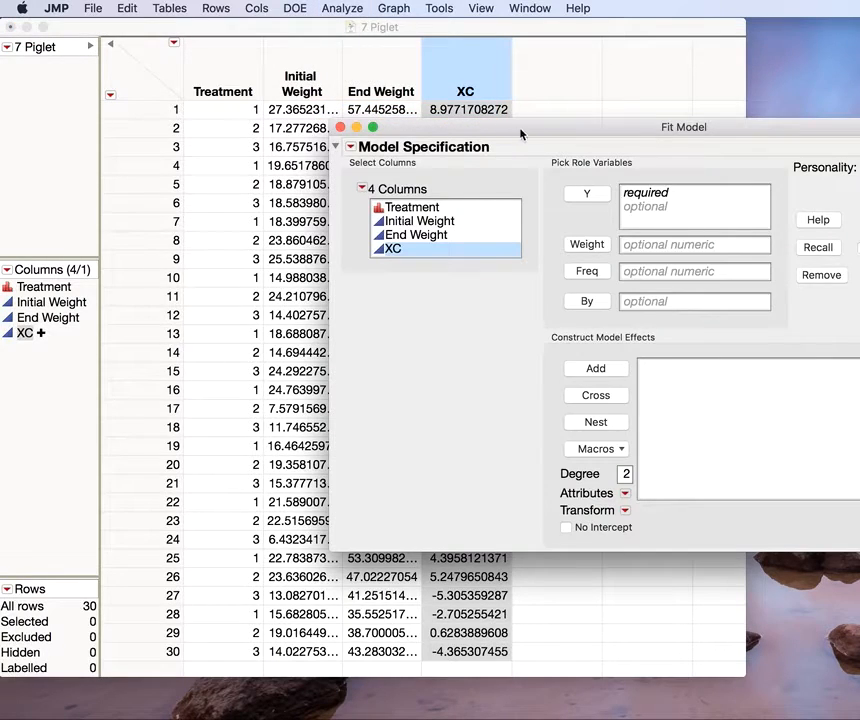
drag(520, 133, 430, 115)
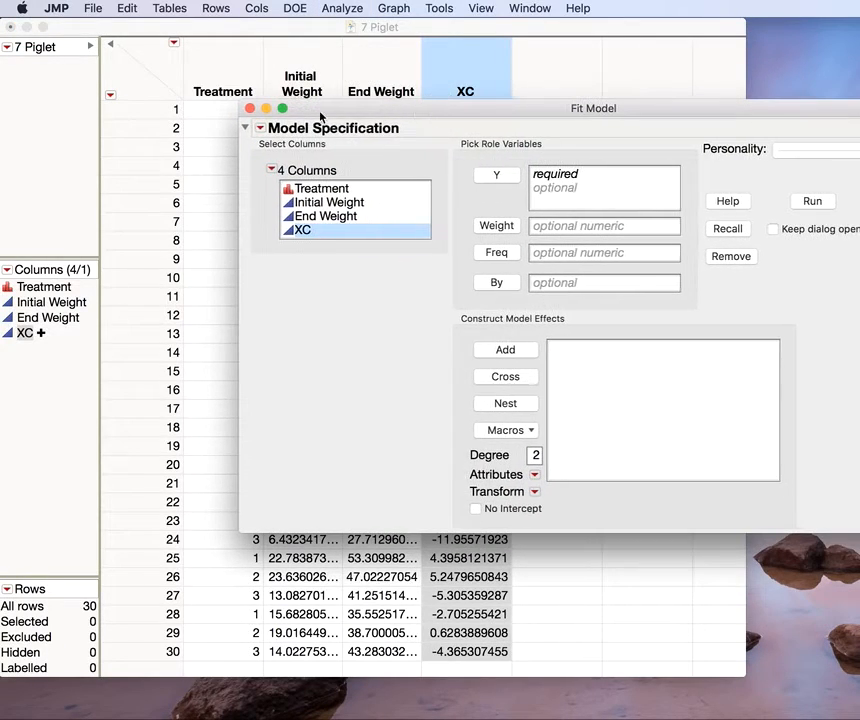
click(249, 108)
- Reopen the model specification from the Treatment model's report and add XC as a second model effect
drag(259, 32, 318, 33)
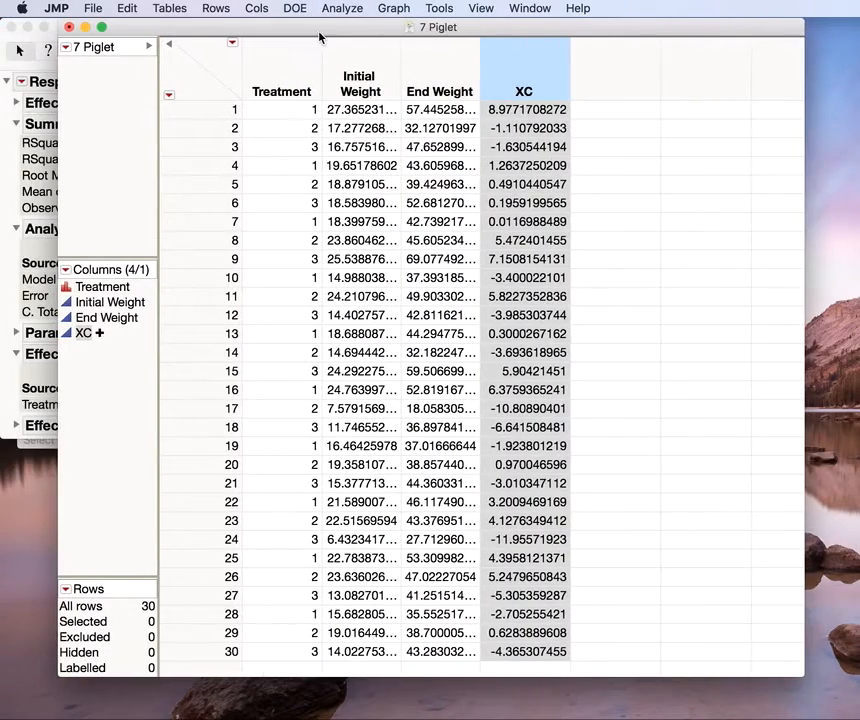
click(53, 38)
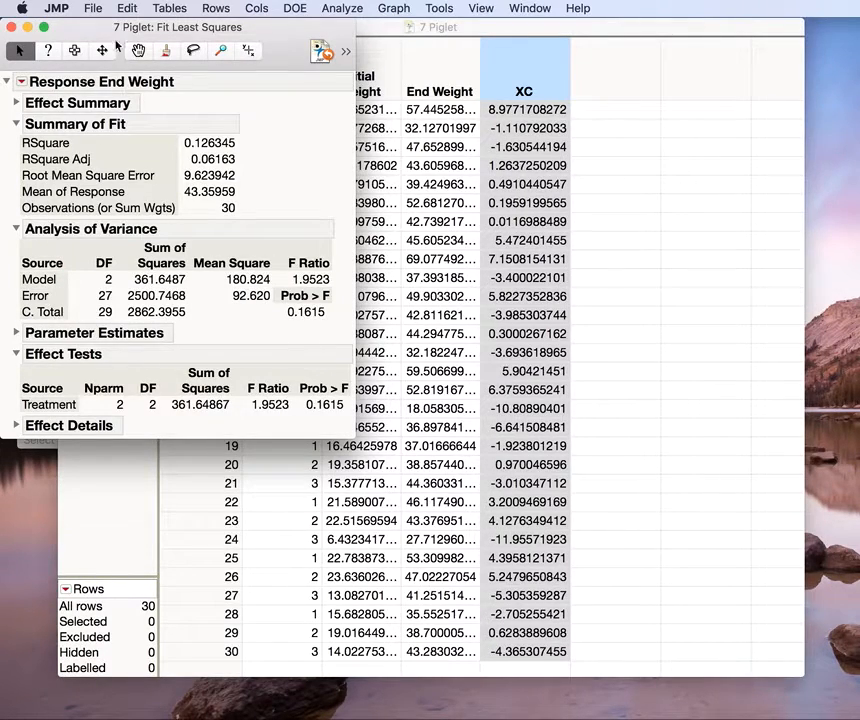
click(21, 82)
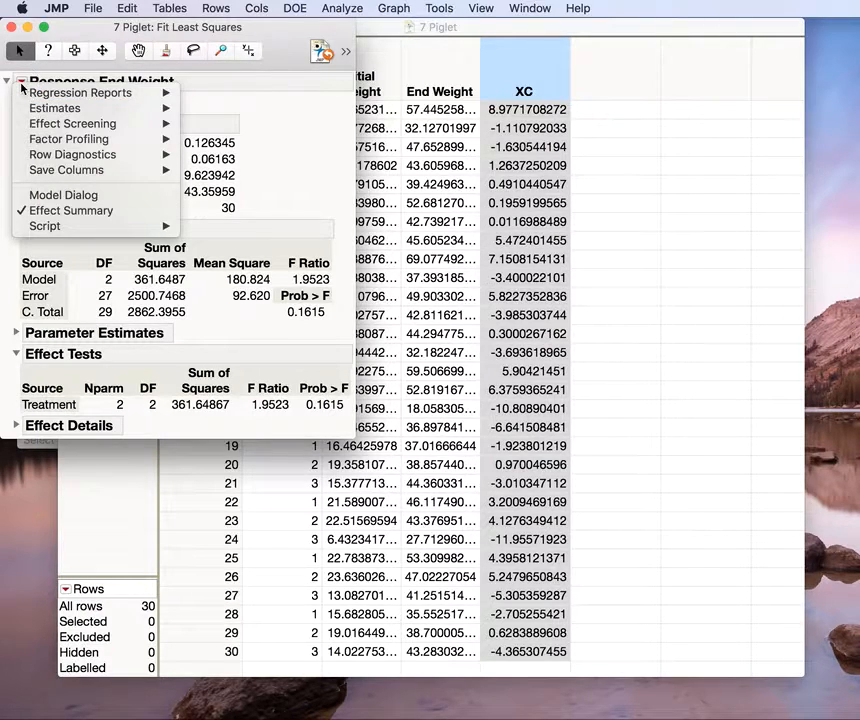
click(50, 196)
drag(657, 237, 448, 40)
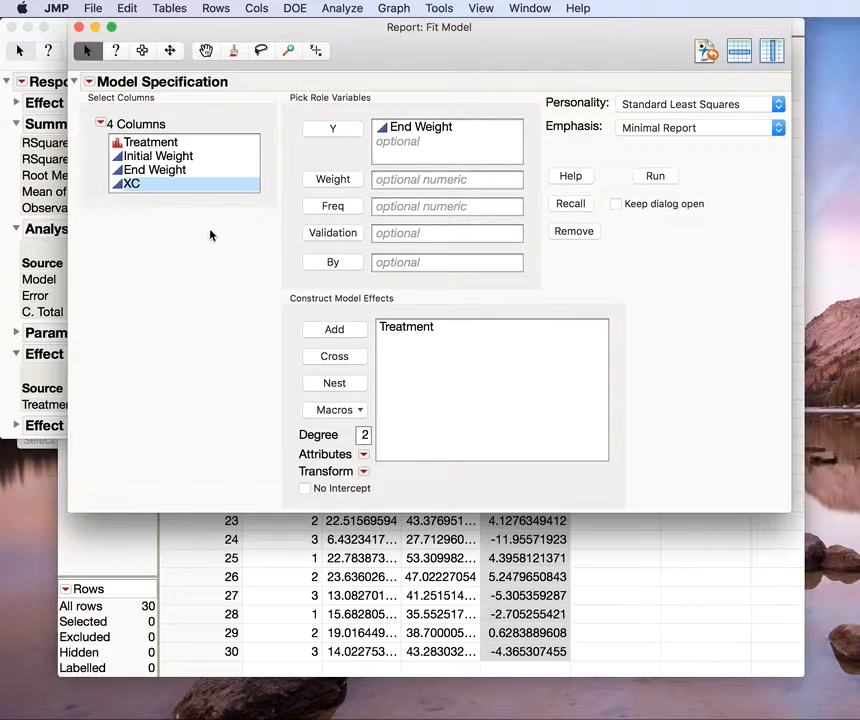
click(181, 159)
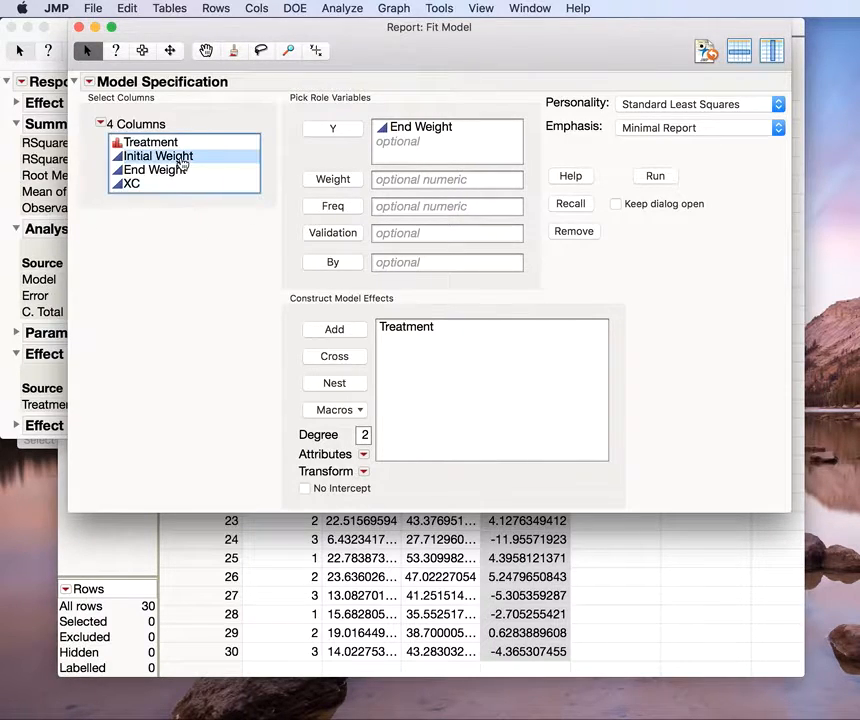
click(142, 185)
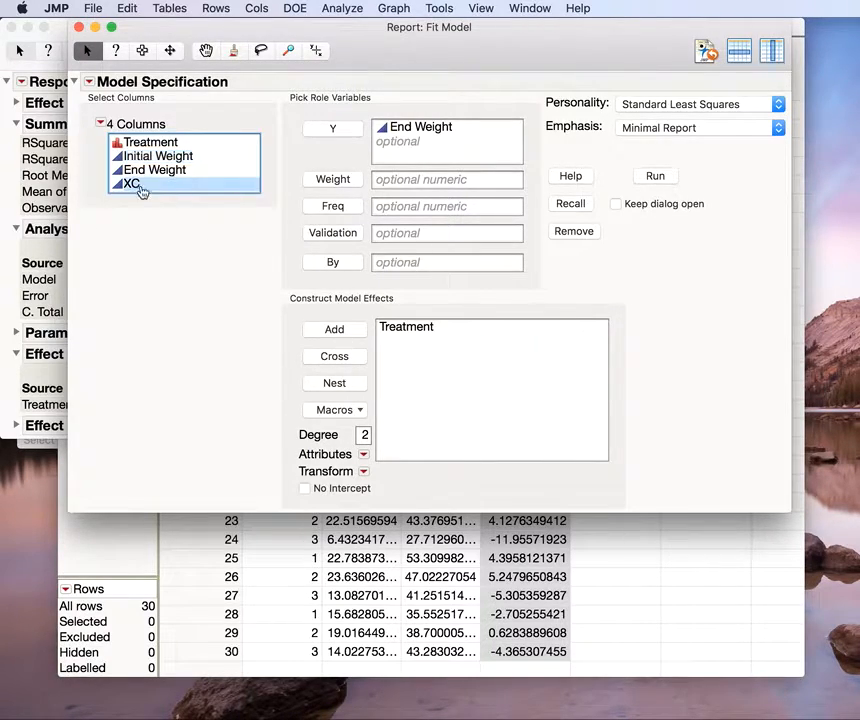
click(355, 338)
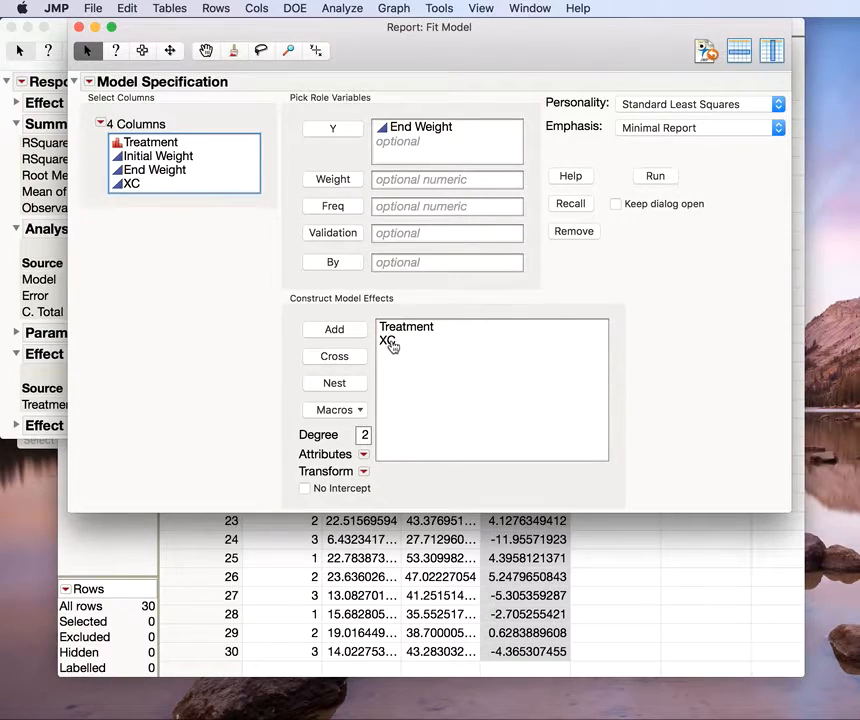
- Cross Treatment with XC to add the Treatment*XC interaction to the model effects
click(391, 344)
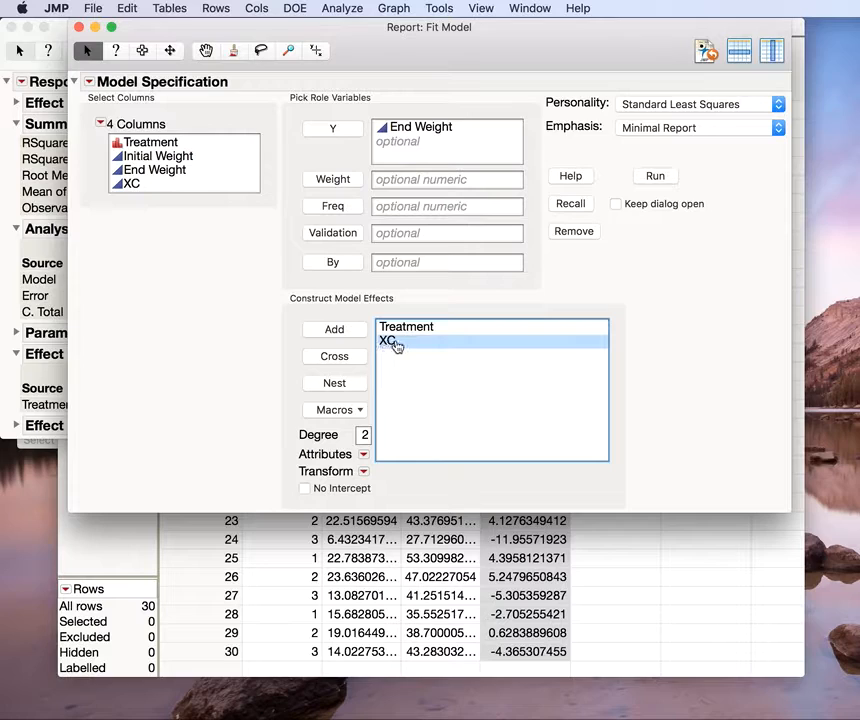
click(401, 328)
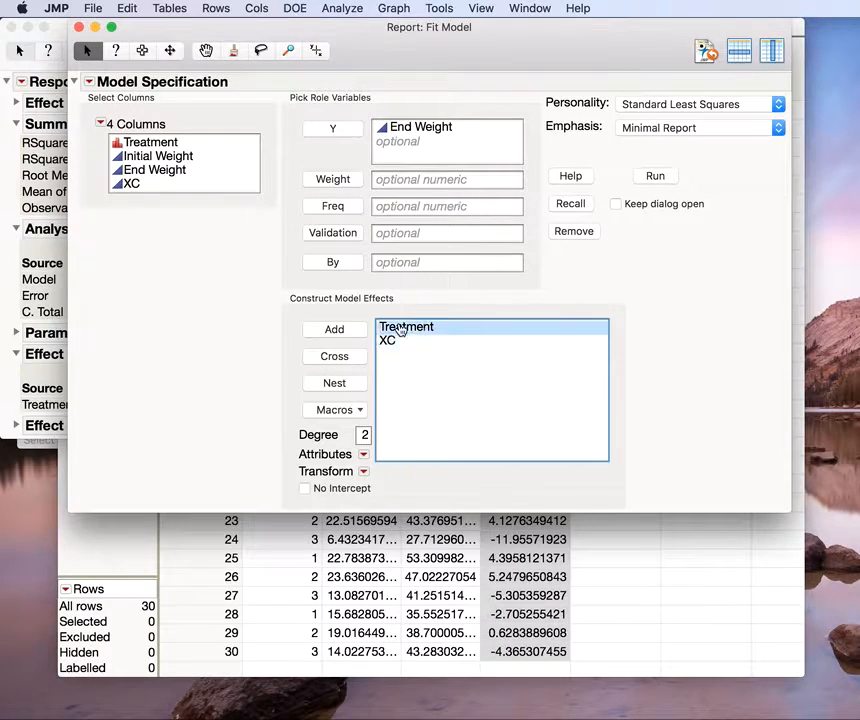
click(138, 186)
click(344, 359)
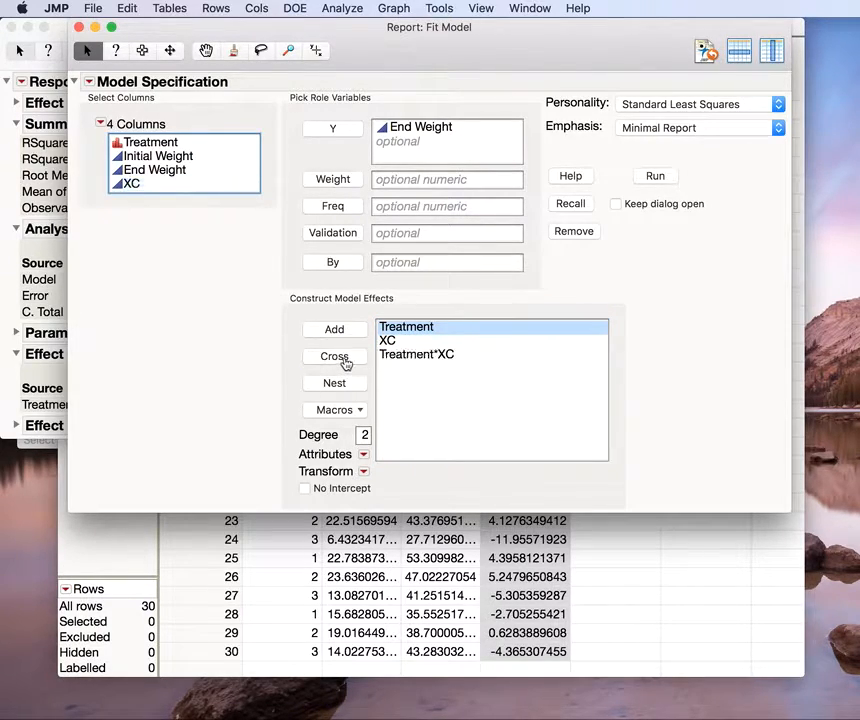
click(467, 428)
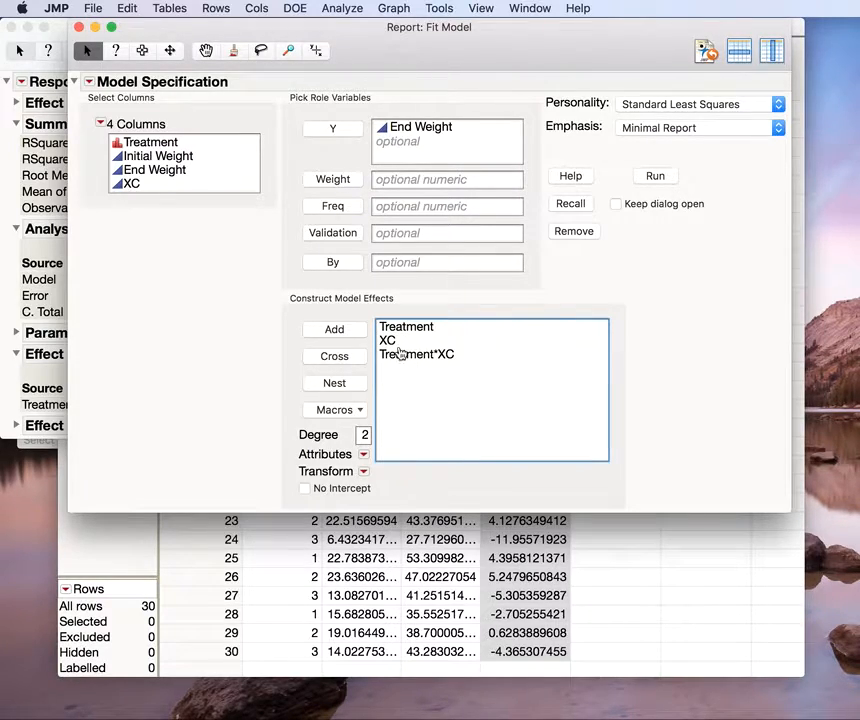
- Run the model with the interaction, collapse Parameter Estimates, and check the Treatment*XC p-value under Effect Tests
click(674, 184)
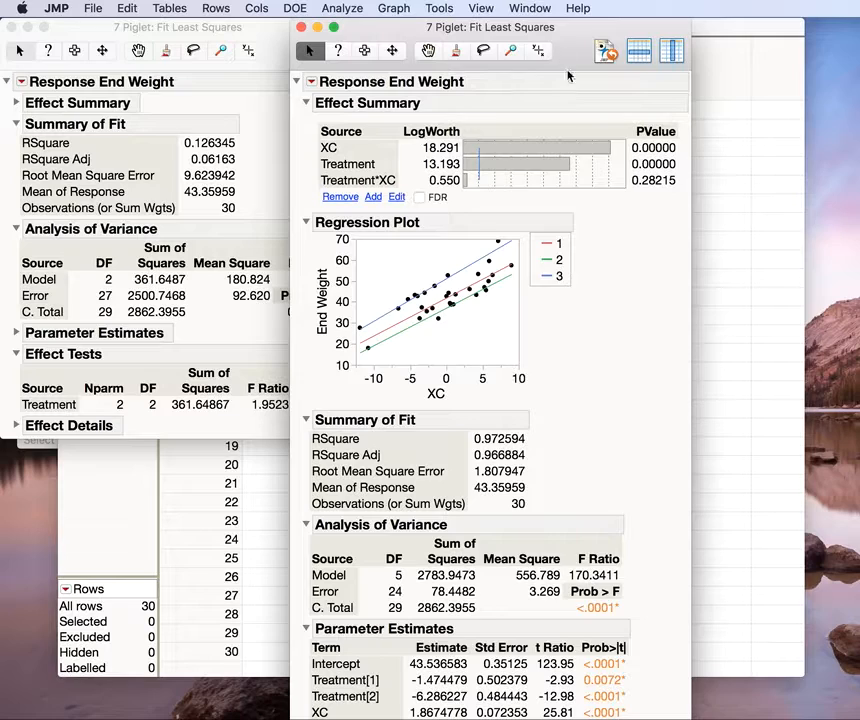
drag(565, 28, 476, 28)
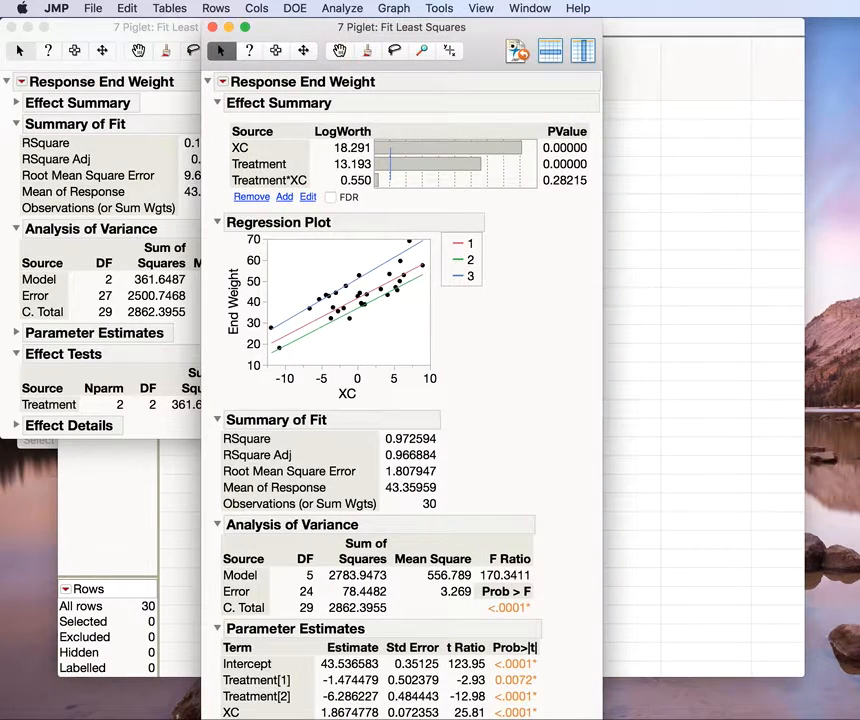
drag(594, 712, 612, 678)
scroll(555, 459, down, 2)
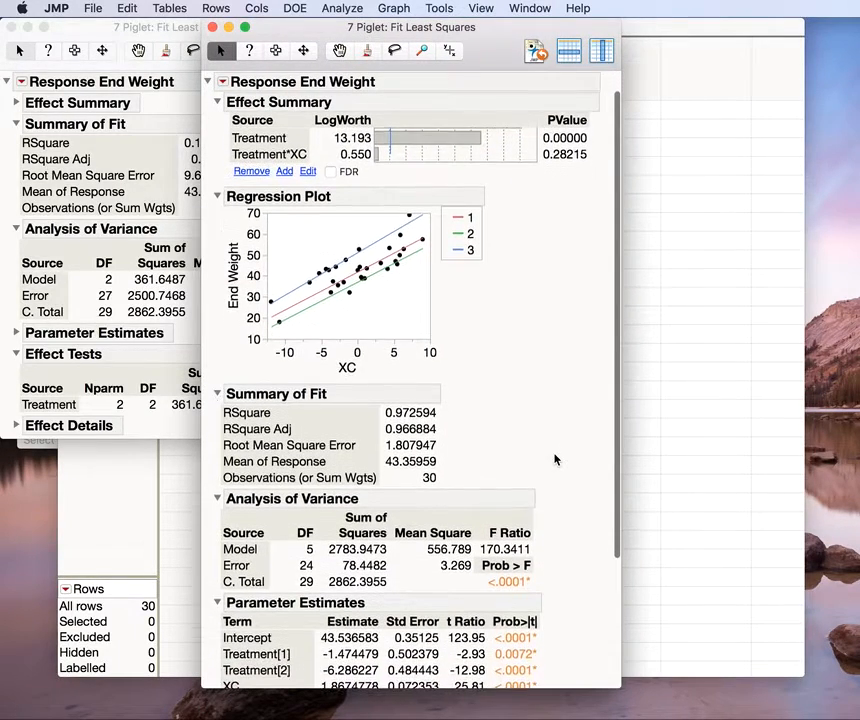
scroll(555, 459, down, 10)
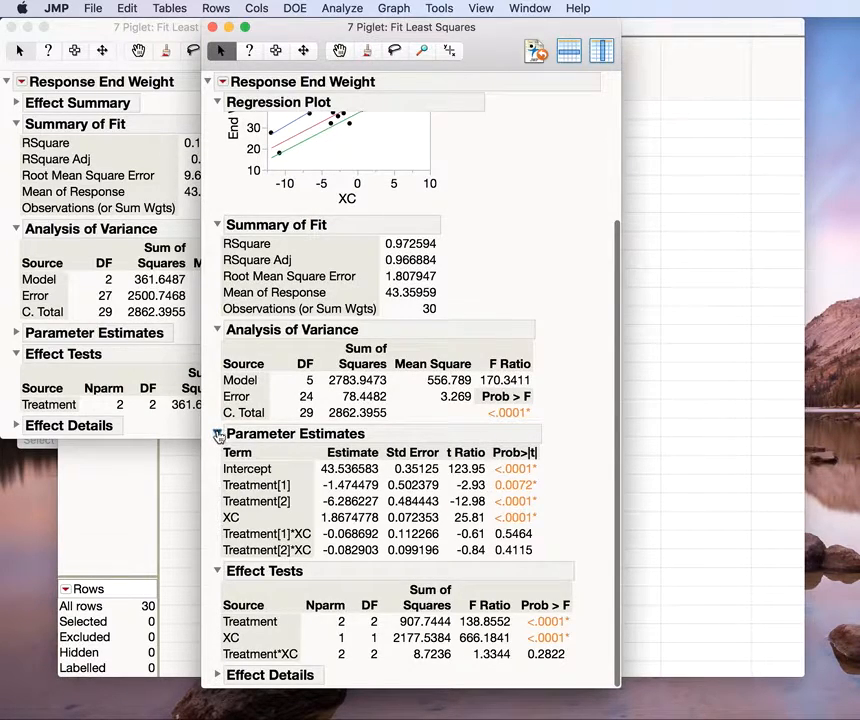
click(218, 437)
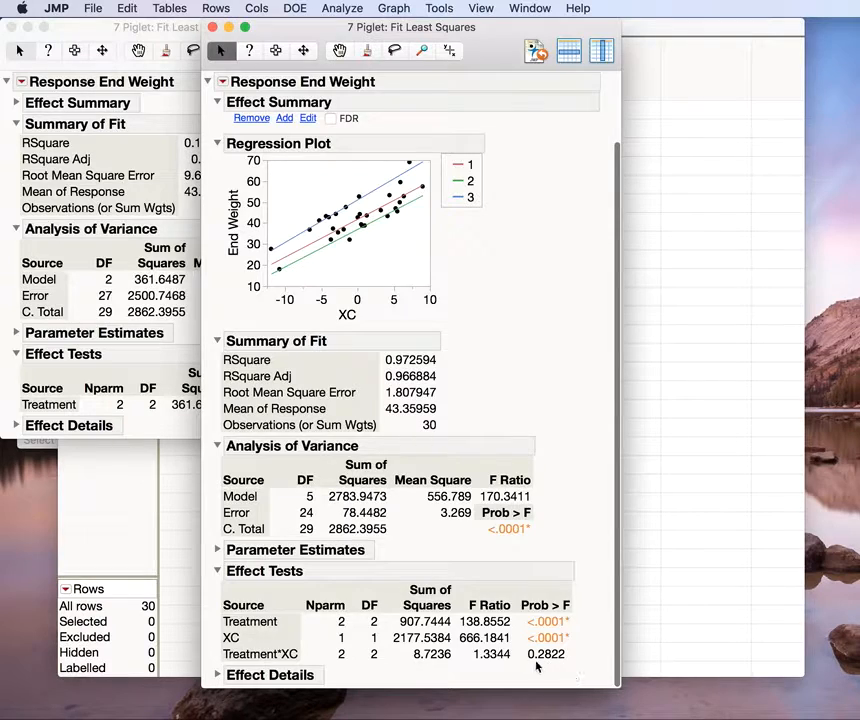
mouse_move(550, 658)
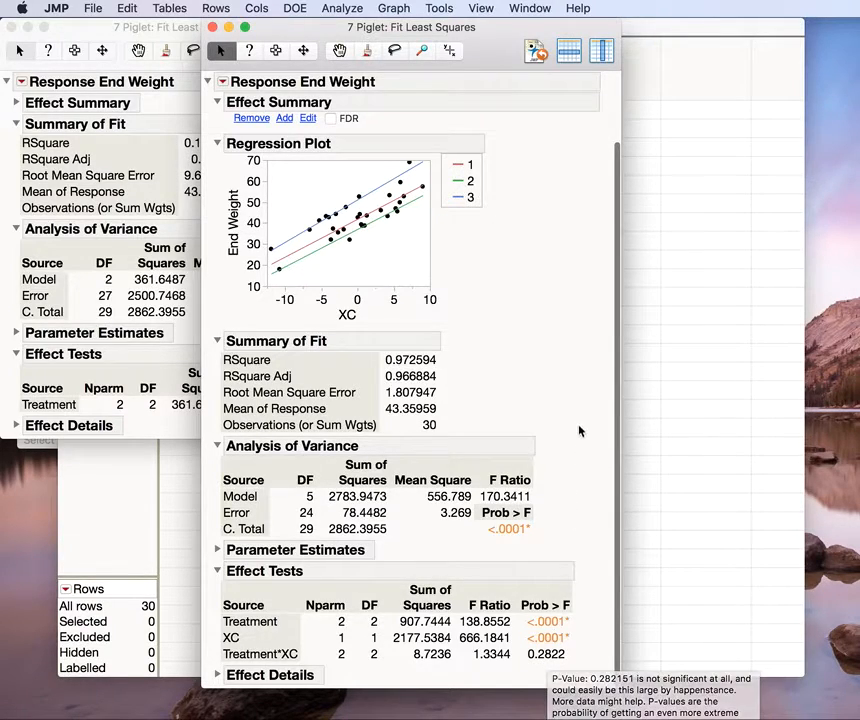
- Place the new report beside the Treatment-only report and remove the Treatment*XC effect through the Effect Summary
drag(484, 52, 647, 42)
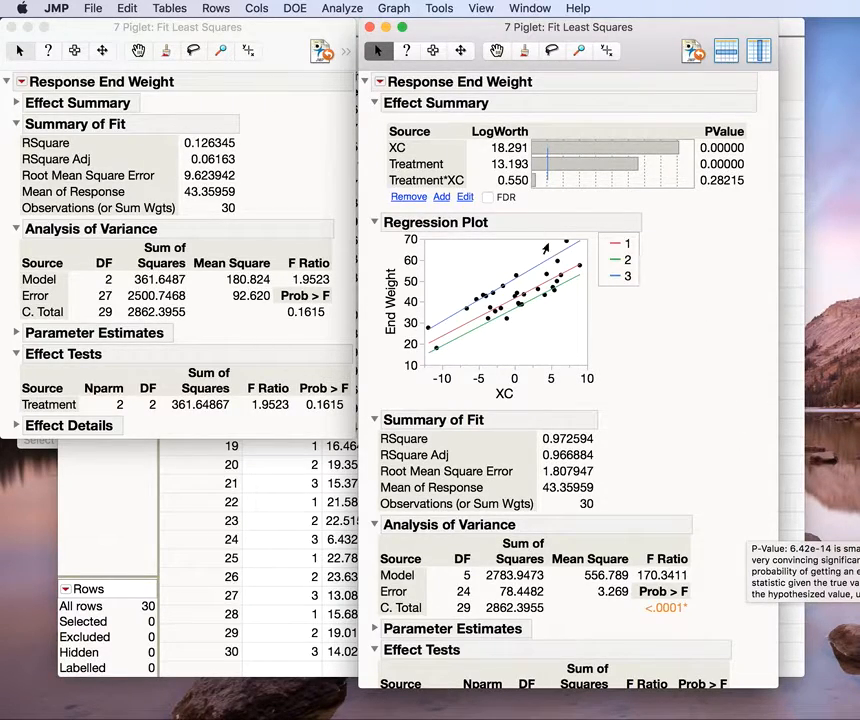
click(455, 180)
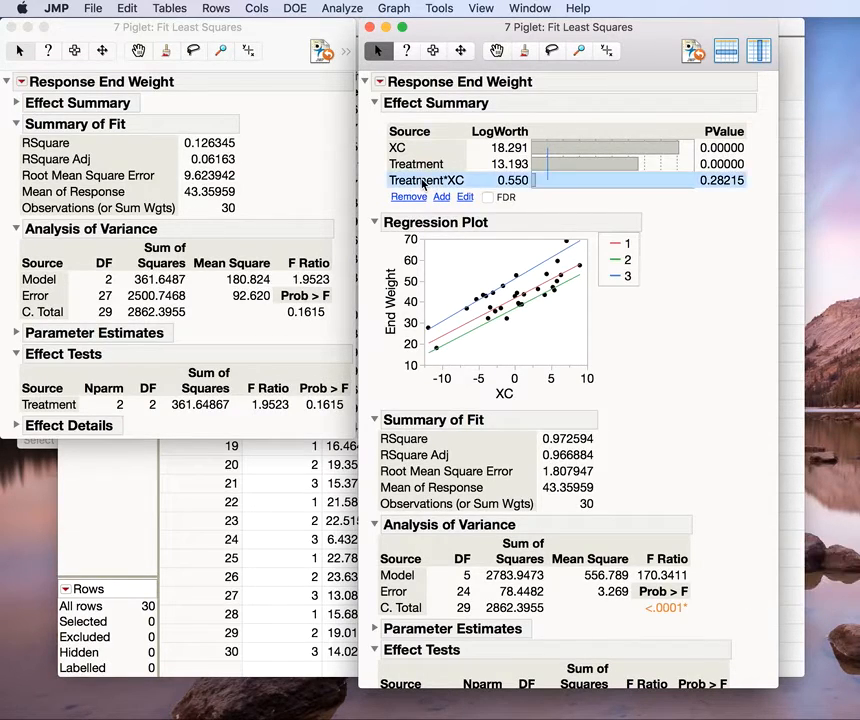
click(405, 197)
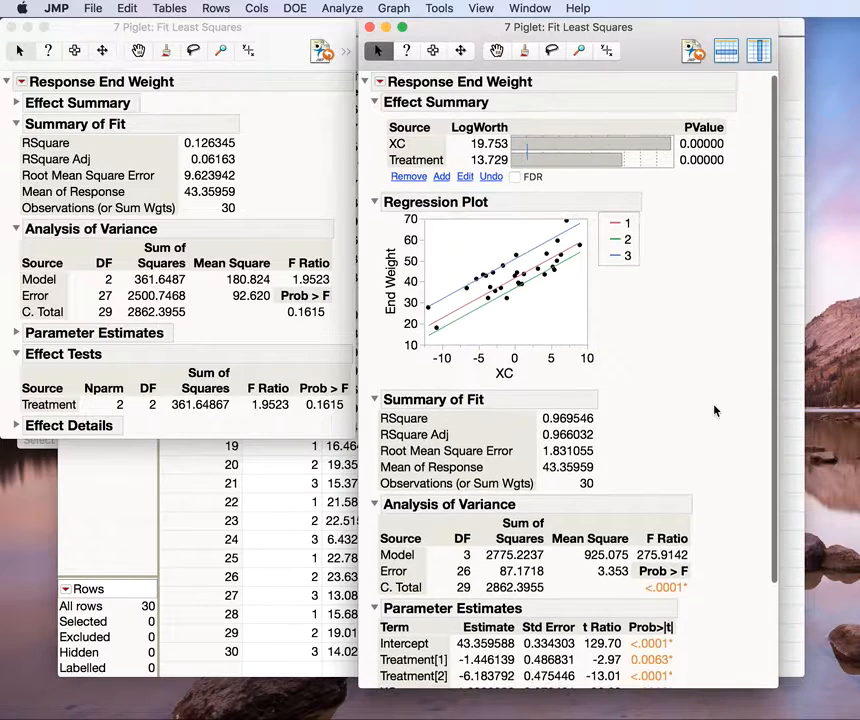
- Collapse Parameter Estimates in the reduced model's report, compare the Effect Tests with the Treatment-only report, and expand Effect Details
scroll(714, 409, down, 2)
click(375, 579)
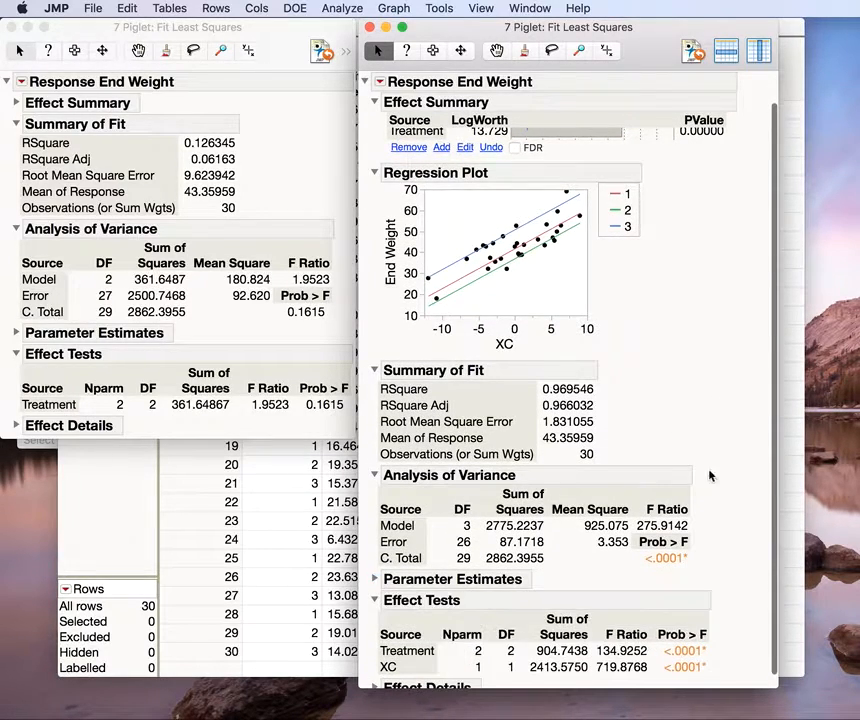
scroll(727, 466, down, 1)
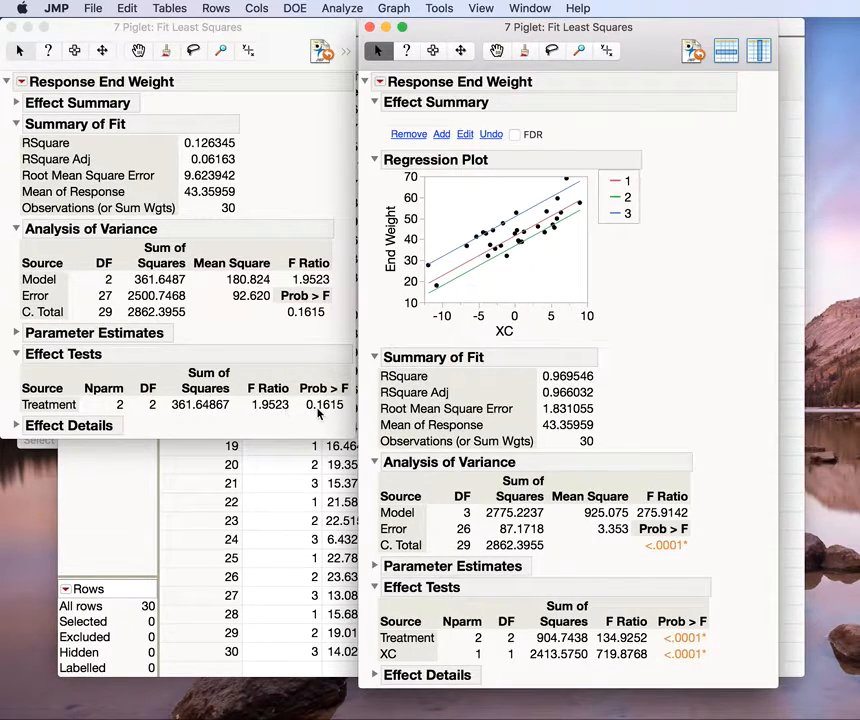
click(374, 677)
scroll(704, 476, down, 3)
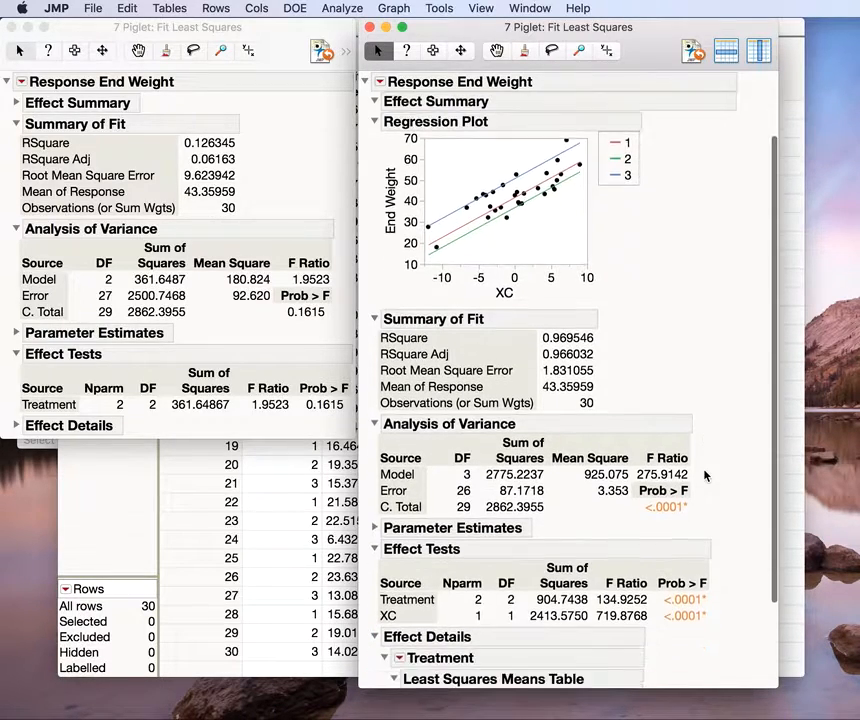
- Examine the Treatment least squares means in the reduced model's Effect Details and the comparison options offered for them
scroll(704, 476, down, 2)
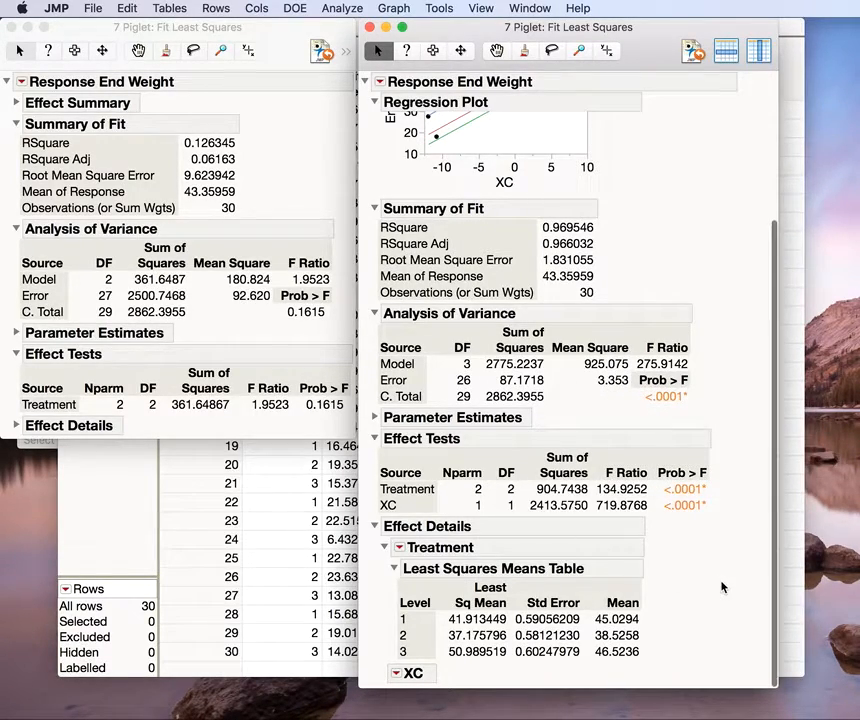
click(400, 549)
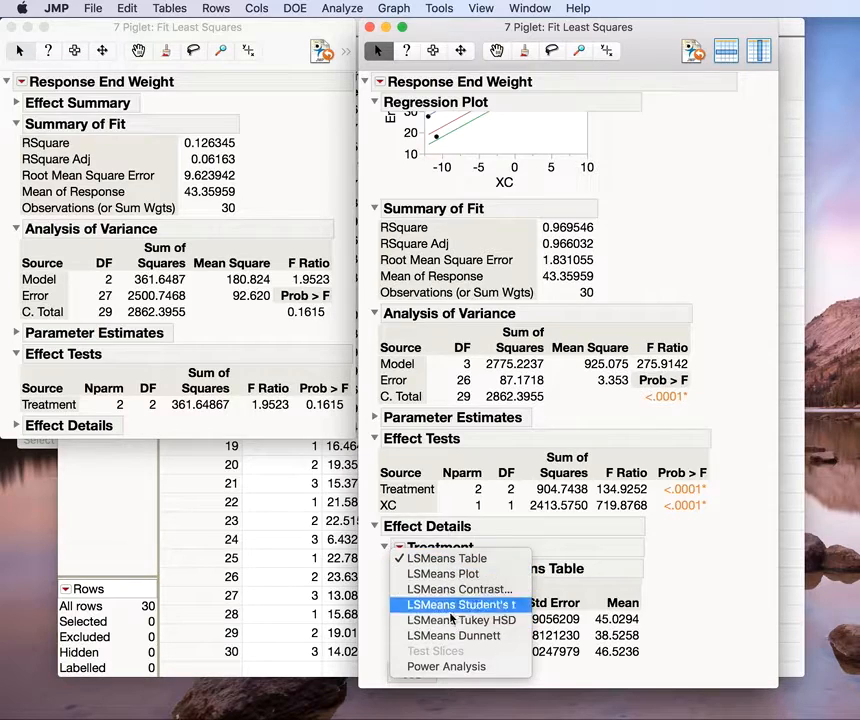
click(726, 580)
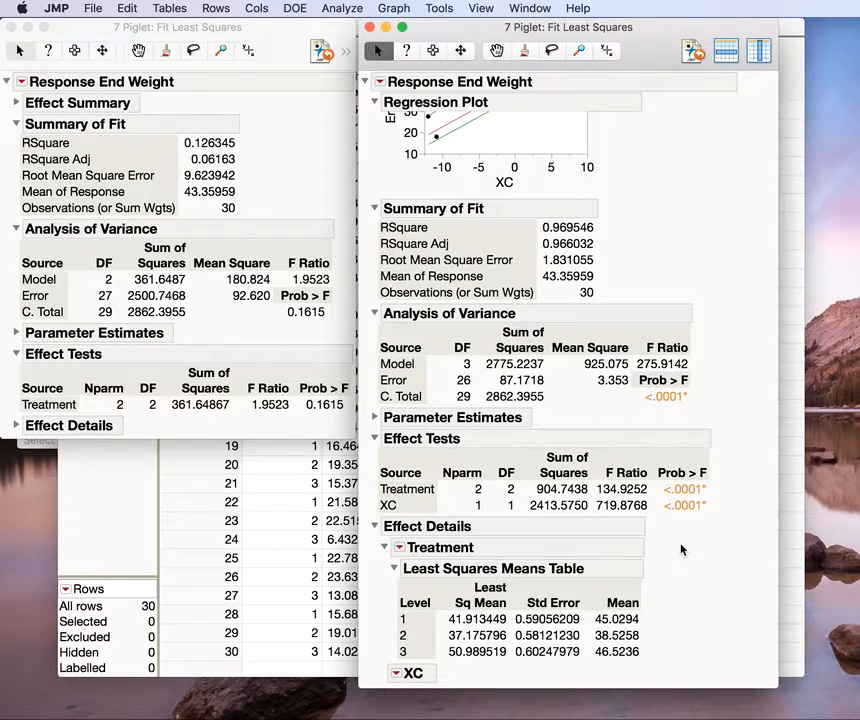
scroll(681, 549, up, 5)
scroll(681, 549, down, 5)
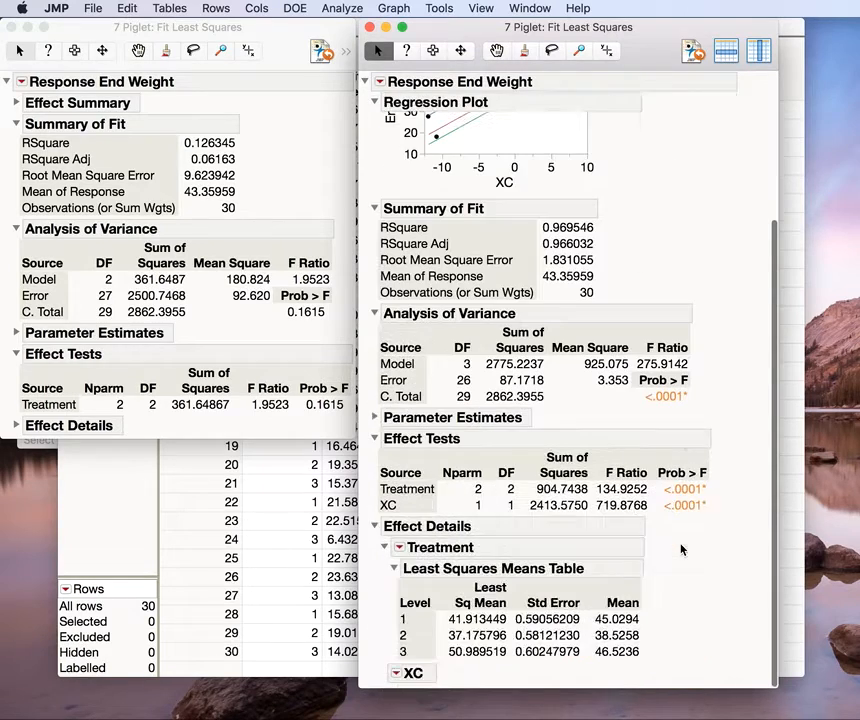
- Open an LSMeans Contrast specification for Treatment in the reduced model's report
click(398, 547)
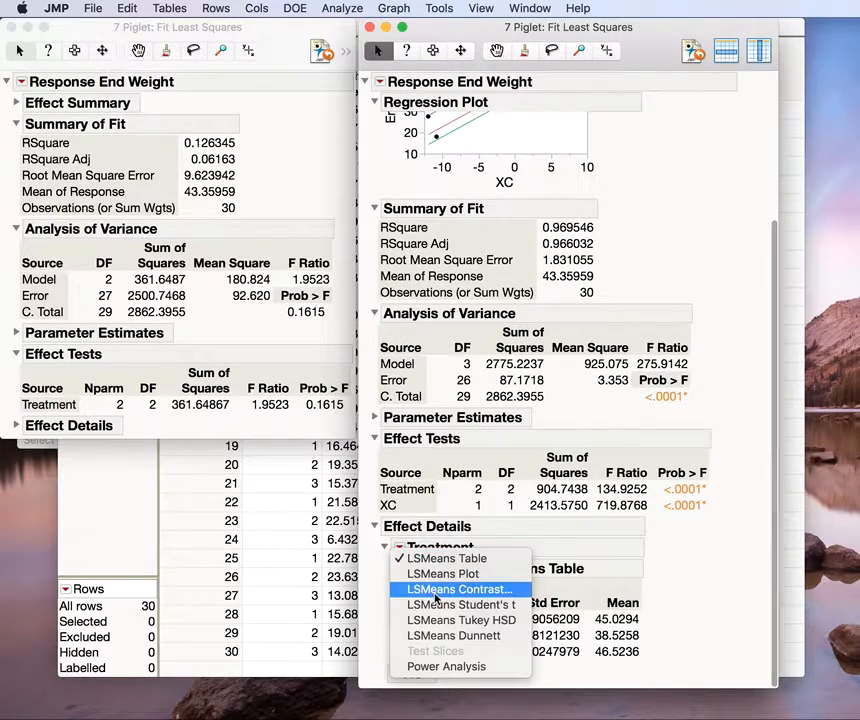
click(436, 591)
scroll(681, 557, down, 3)
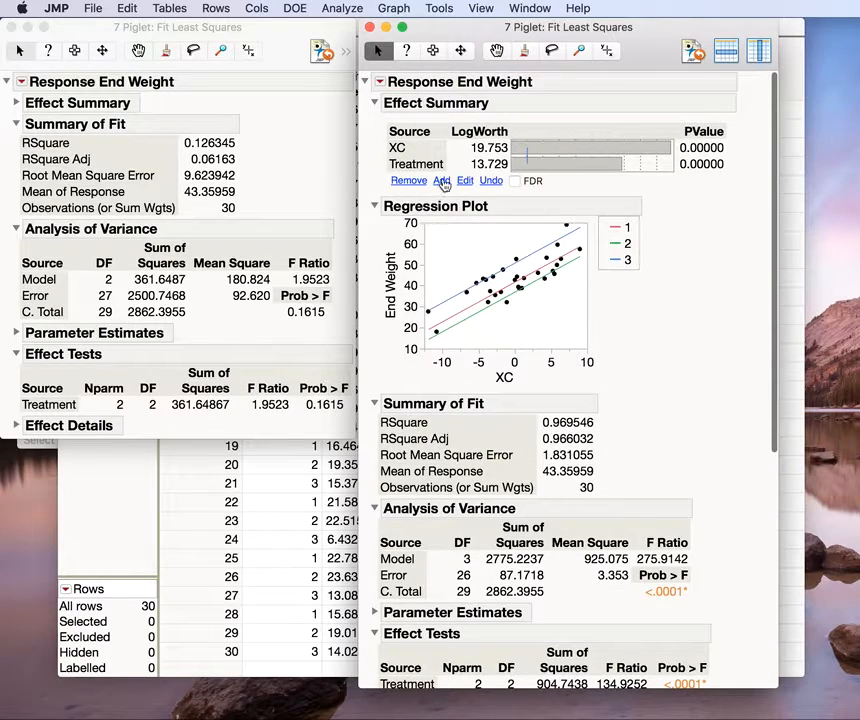
- Reopen the reduced model's specification and cross Treatment with XC to add the XC*Treatment interaction to the model effects
click(380, 81)
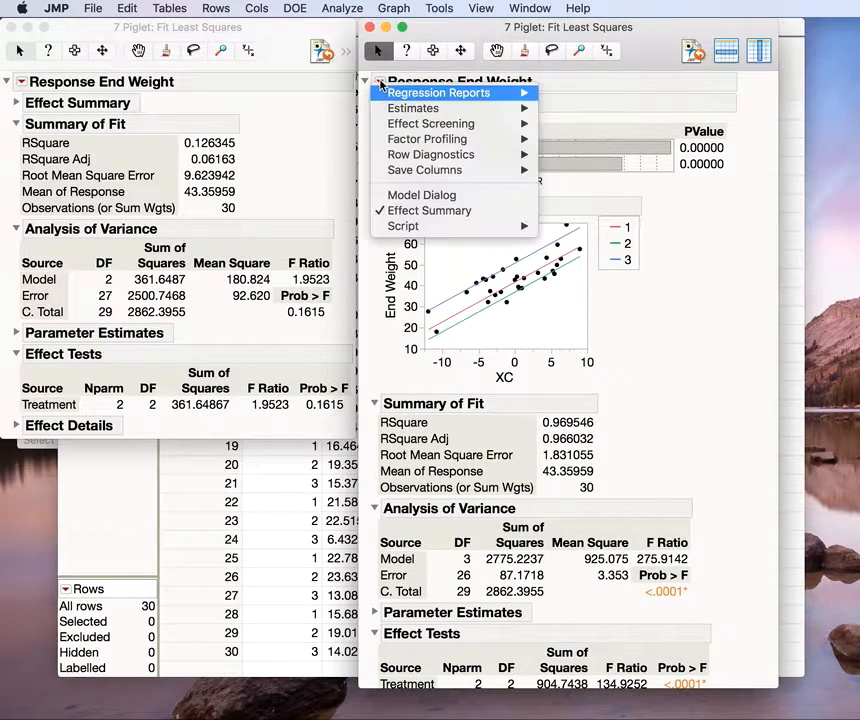
click(401, 196)
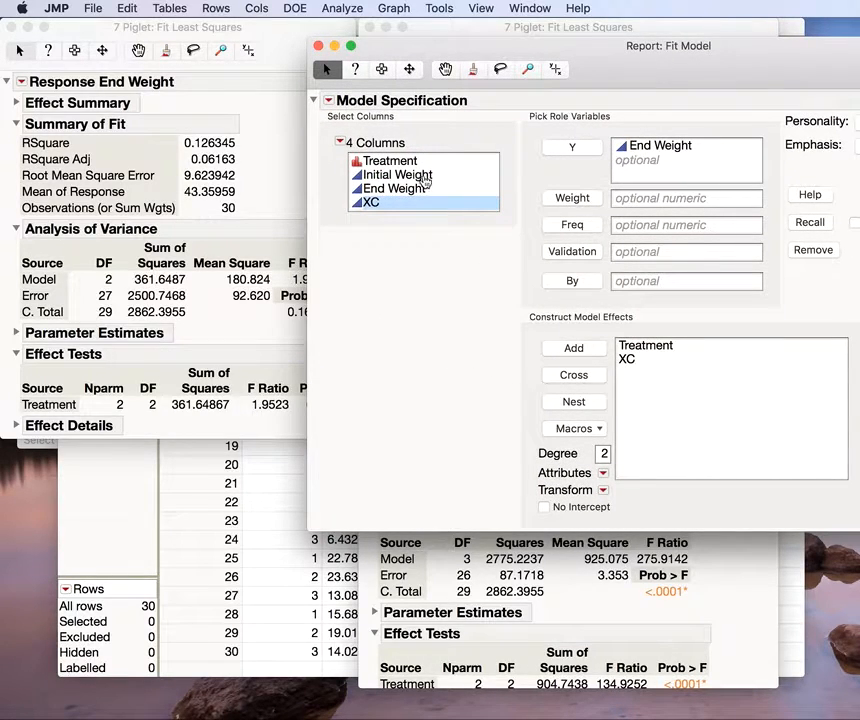
click(417, 162)
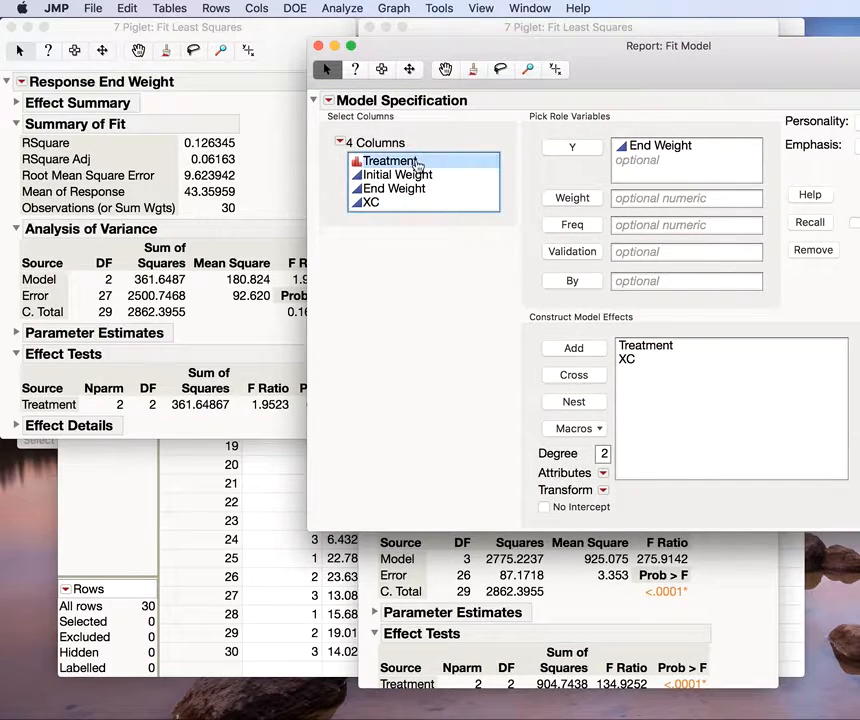
click(635, 361)
click(568, 377)
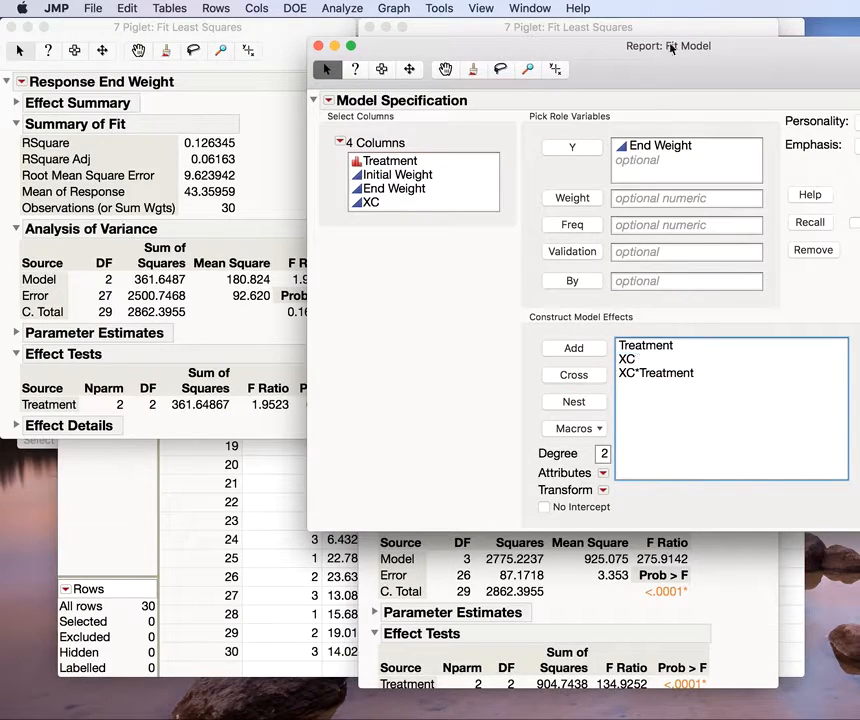
- Run the model with the XC*Treatment interaction and review its Effect Tests and Treatment least squares means
drag(674, 75, 455, 92)
click(620, 176)
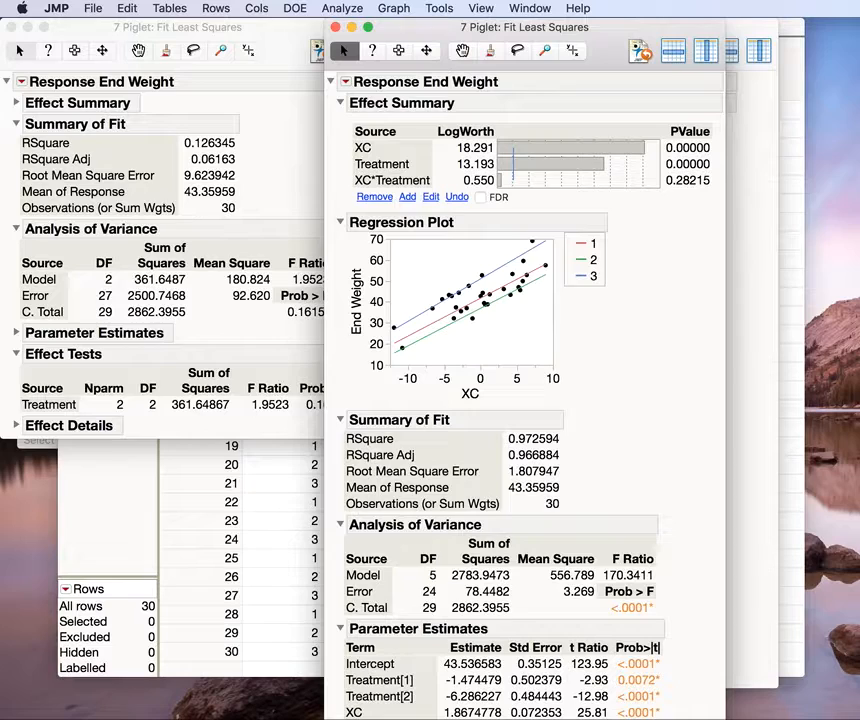
scroll(651, 455, down, 3)
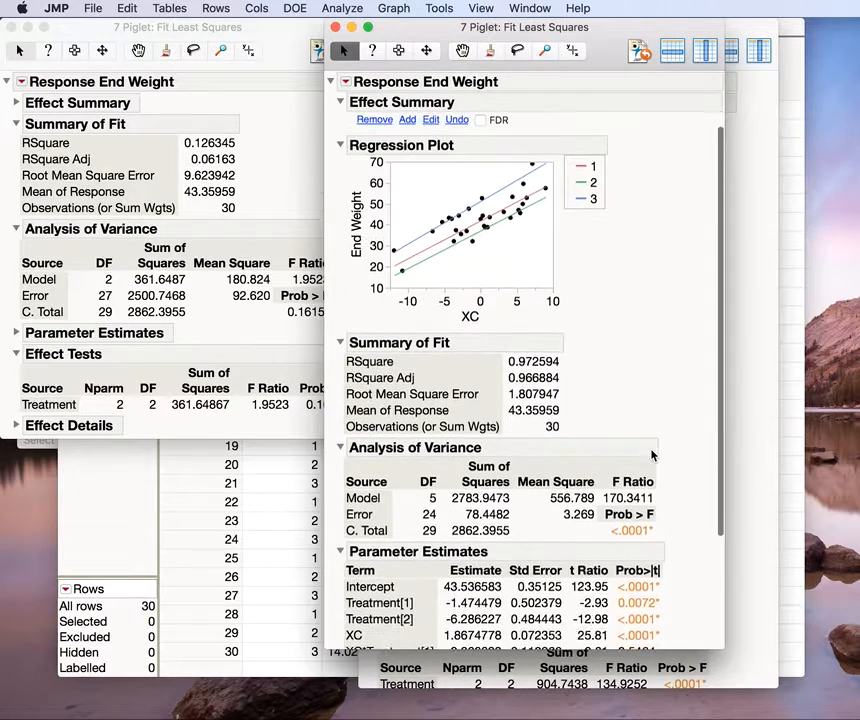
scroll(651, 455, down, 5)
click(340, 636)
scroll(630, 495, down, 5)
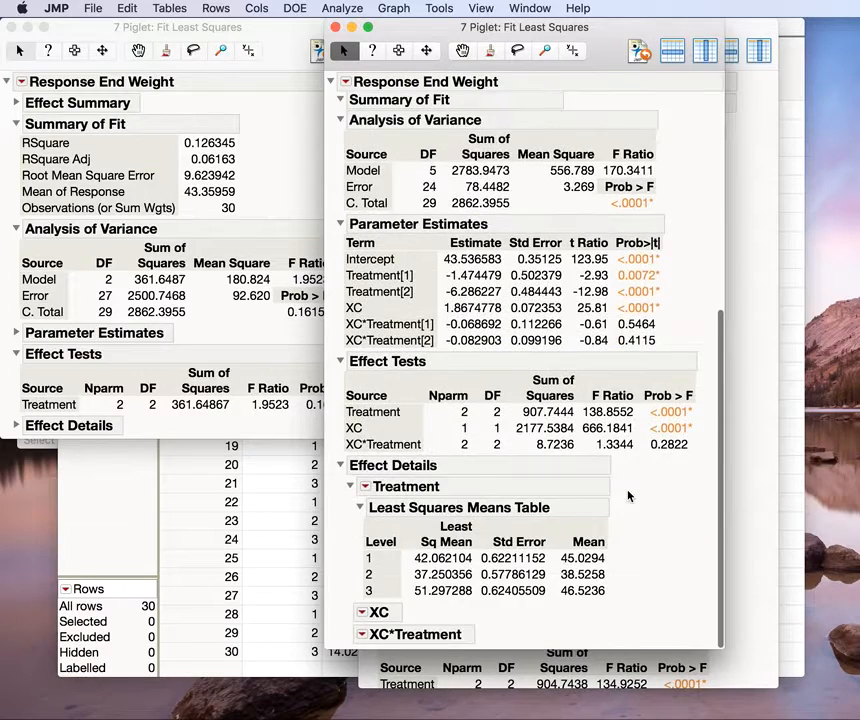
- Run an LSMeans Contrast on Treatment with -1 for level 1 and +1 for level 3, evaluated at XC = 3
click(365, 487)
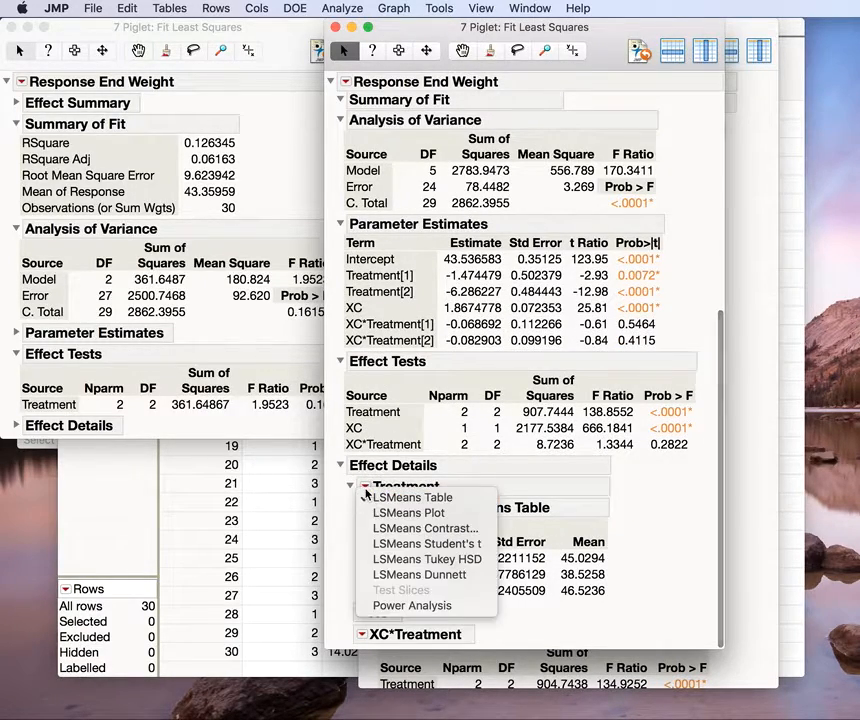
click(400, 530)
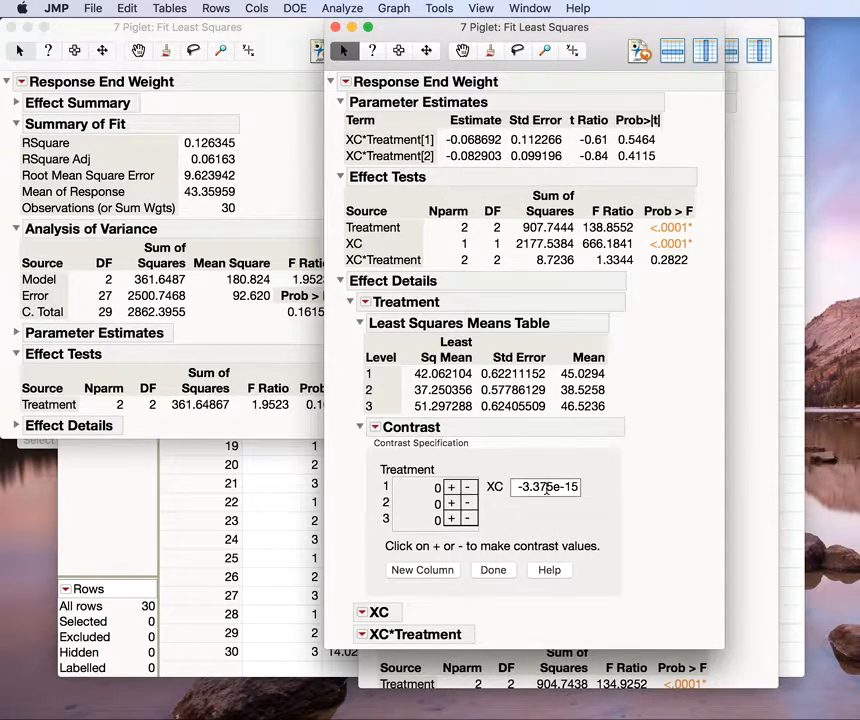
click(547, 488)
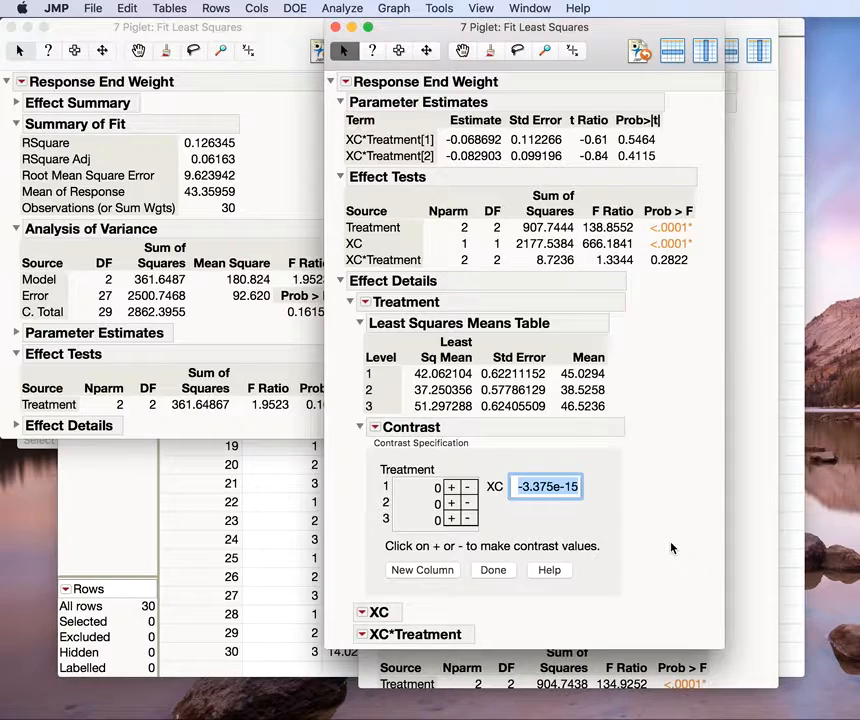
text(3)
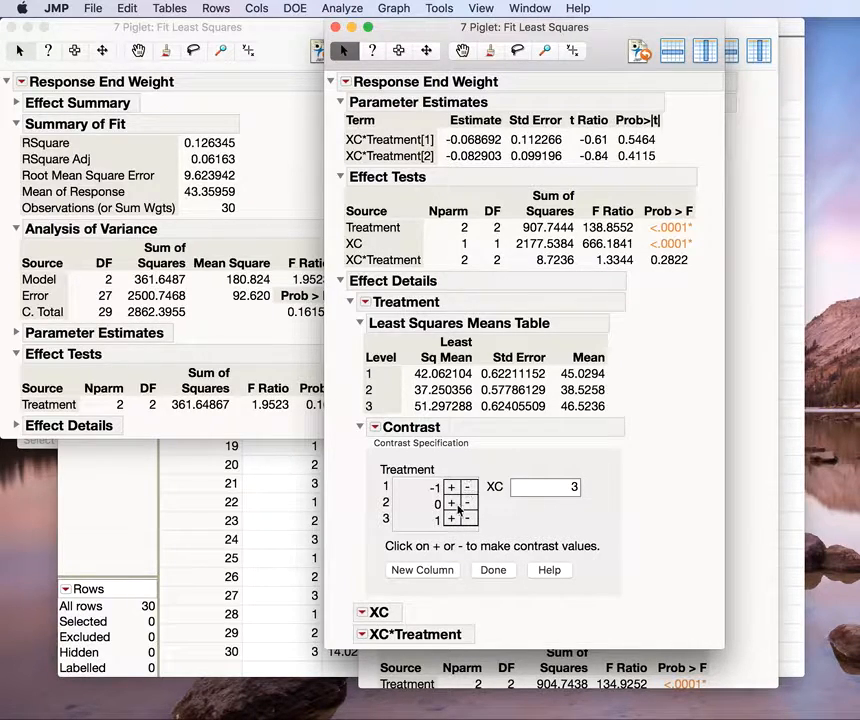
click(494, 571)
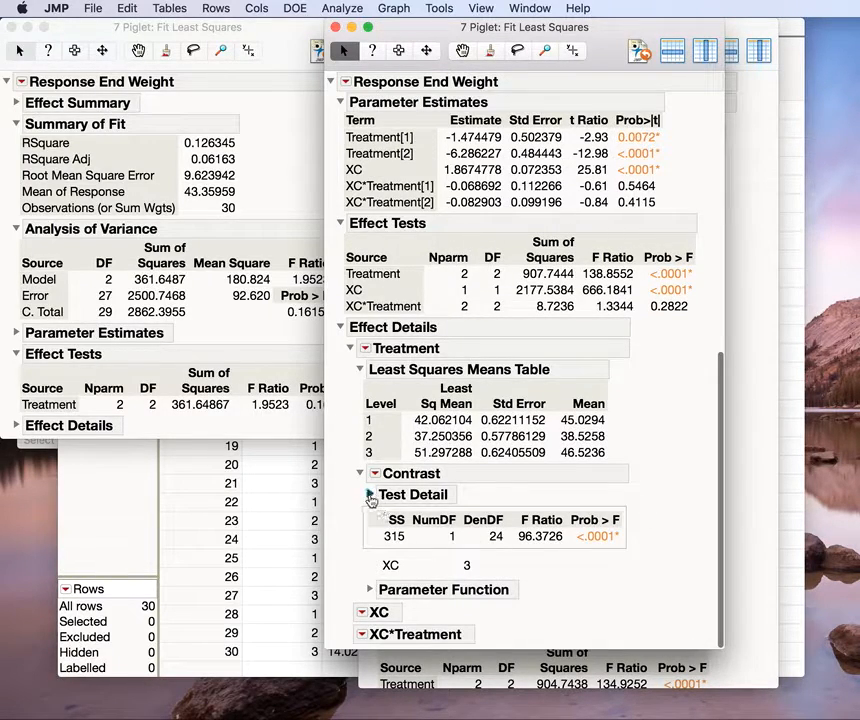
- Expand the contrast's Test Detail, read the estimate and test, and return to the Regression Plot for comparison
click(378, 496)
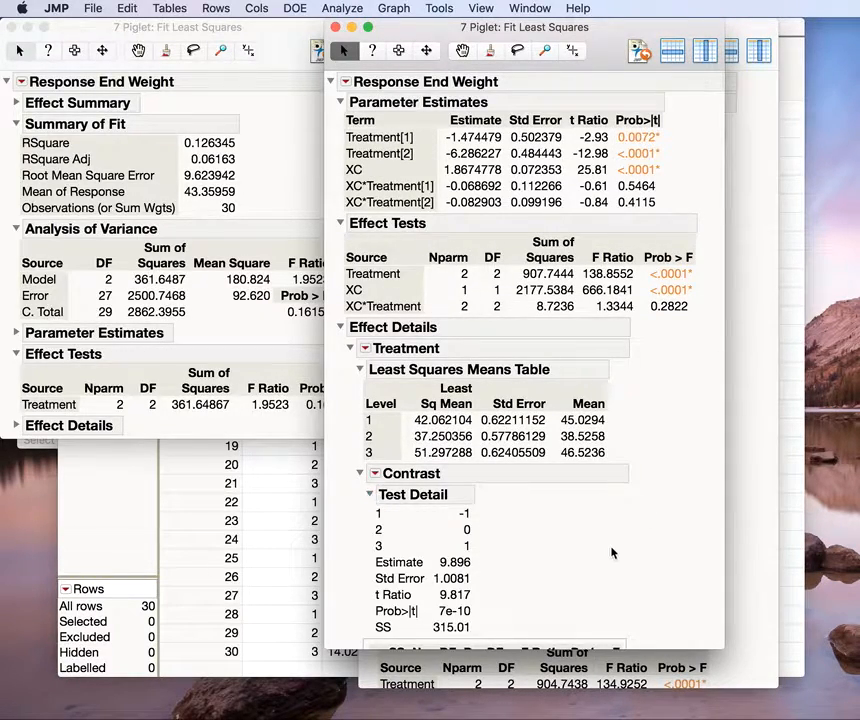
scroll(612, 553, down, 5)
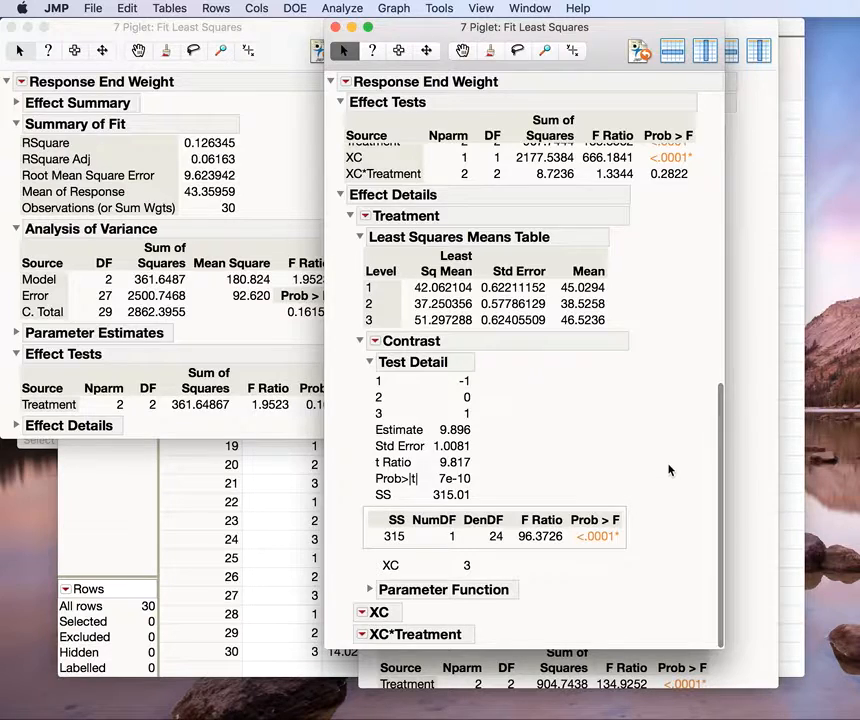
scroll(669, 470, up, 10)
scroll(669, 470, up, 2)
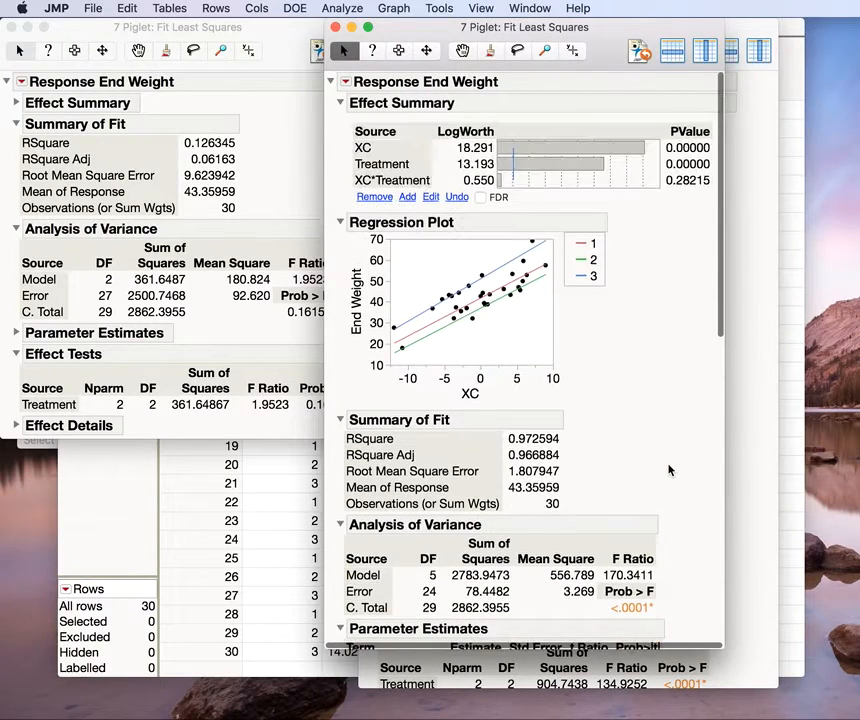